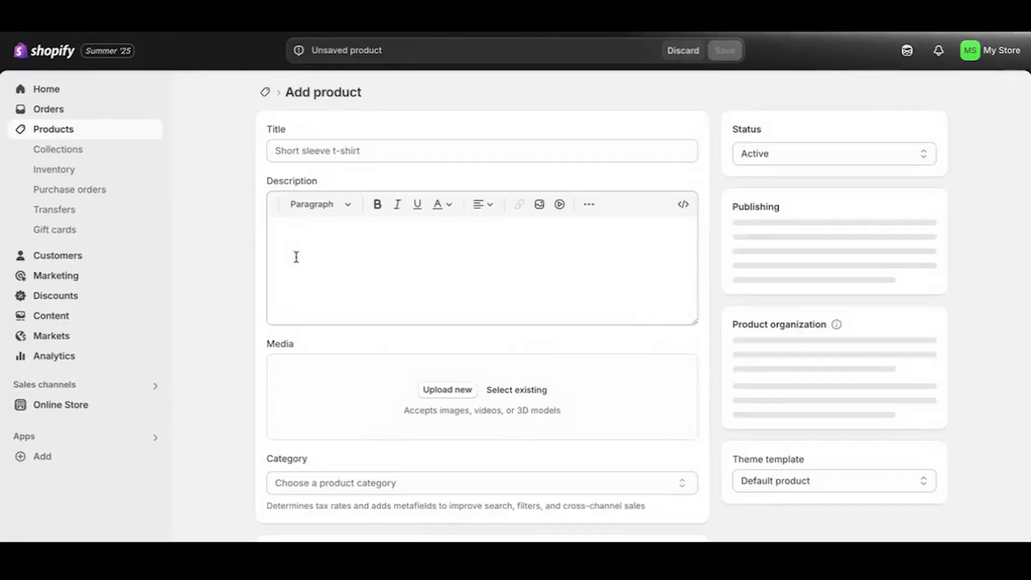
# Step: Title the product "Cotton Tshirt- Unisex" and enter the description "This is a unisex tshirt. Super Comfortable for all."
pyautogui.click(299, 146)
pyautogui.write('Co')
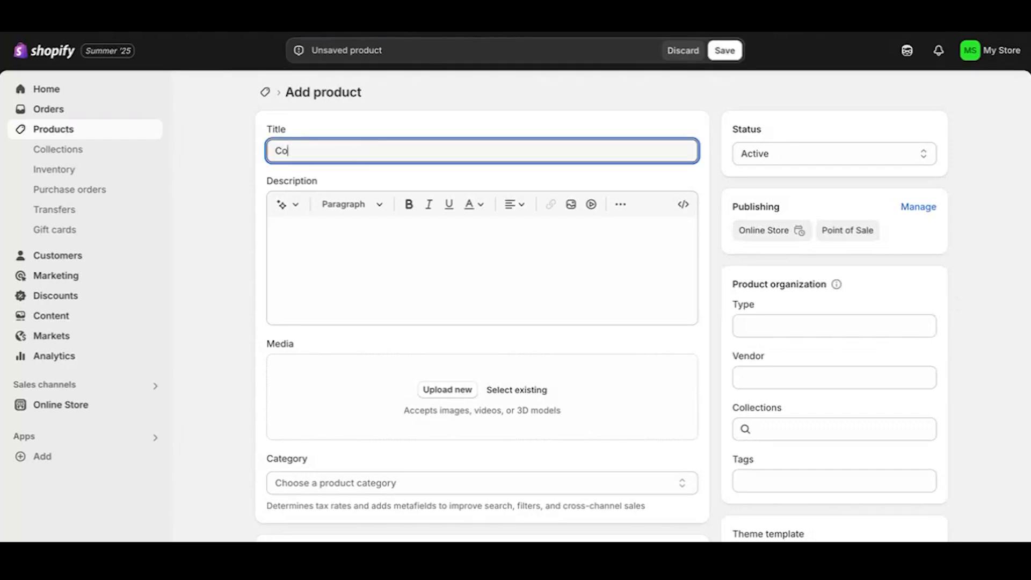
pyautogui.write('tton Tshirt- Unisex')
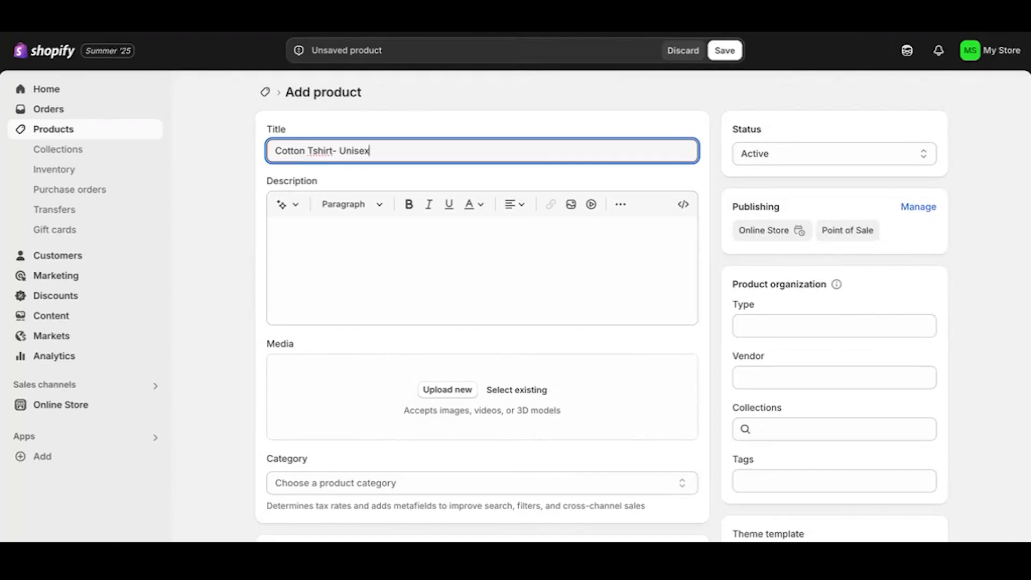
pyautogui.click(308, 240)
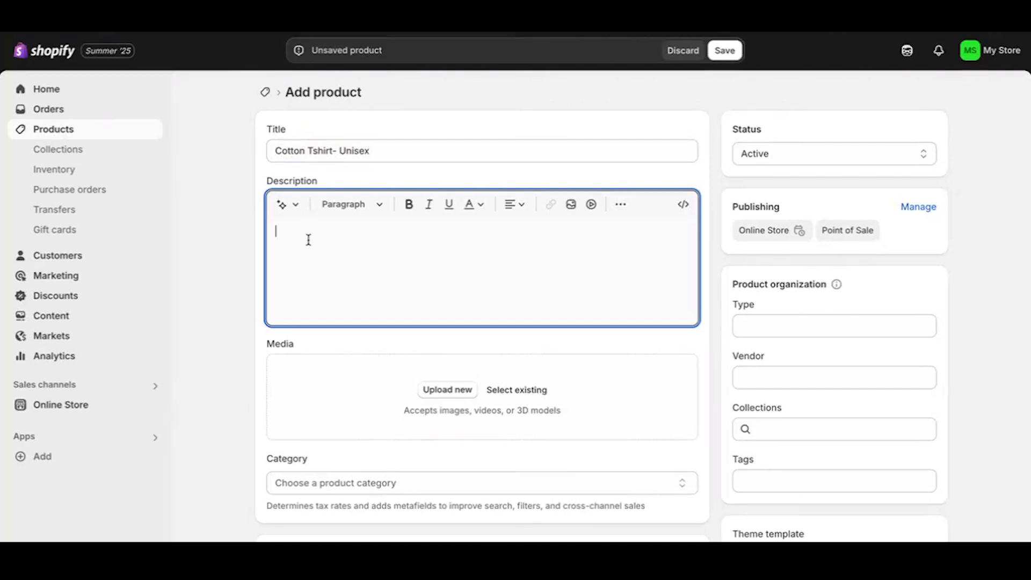
pyautogui.write('This is a unisex tshirt. Super Comfortable for all.')
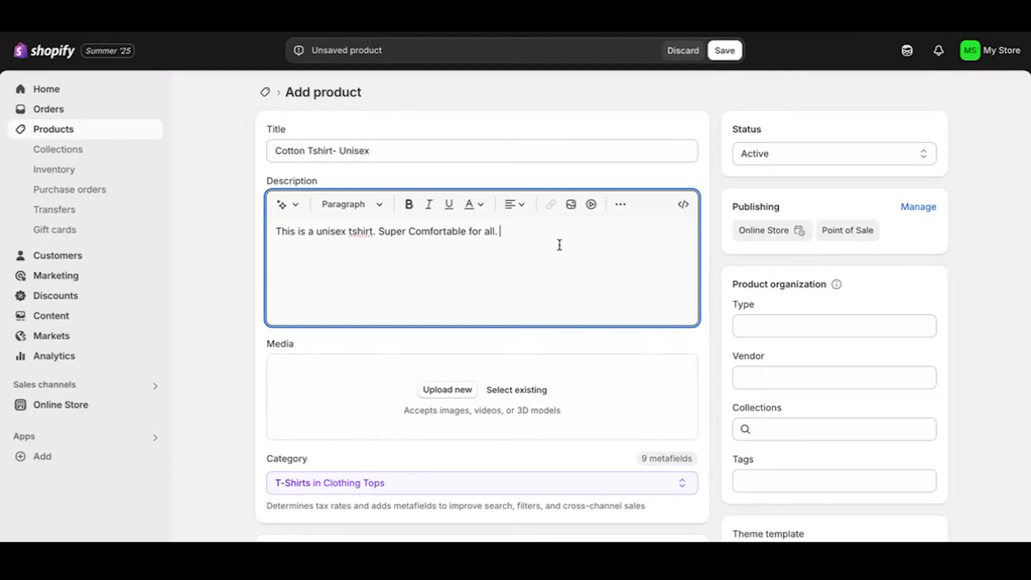
# Step: Upload the image ct.jpeg from the Downloads folder as the product's media
pyautogui.click(456, 360)
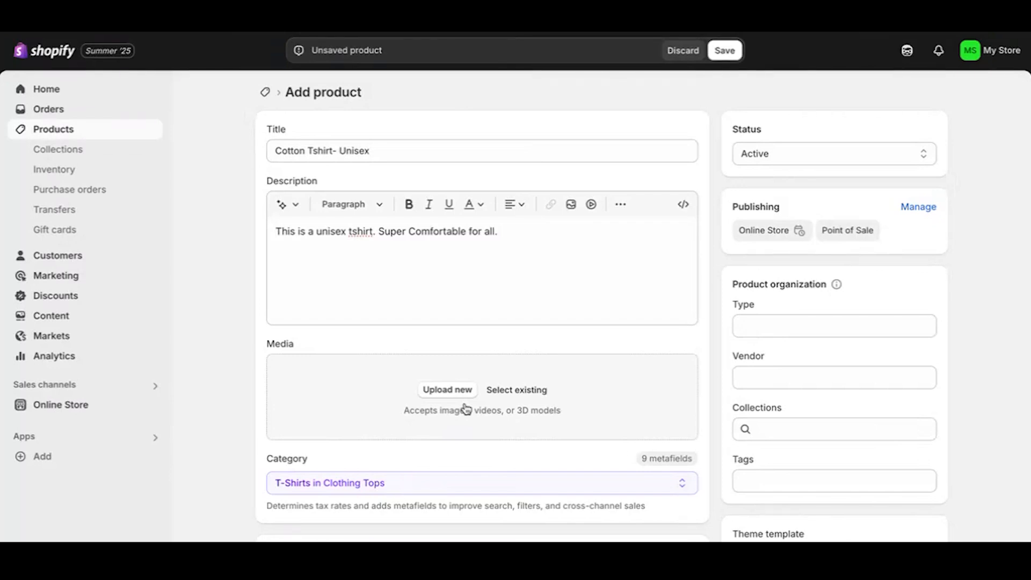
pyautogui.click(452, 393)
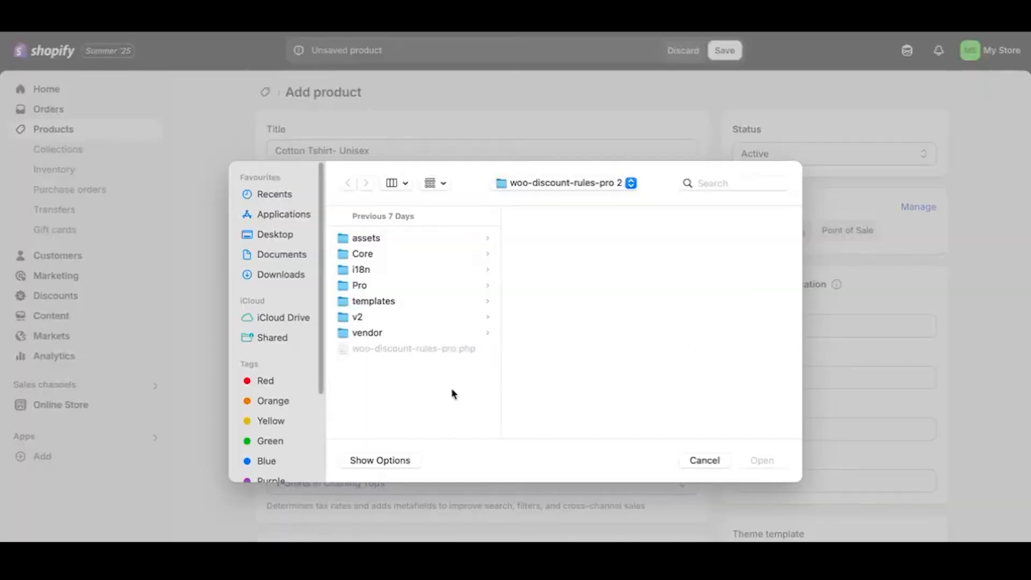
pyautogui.click(280, 275)
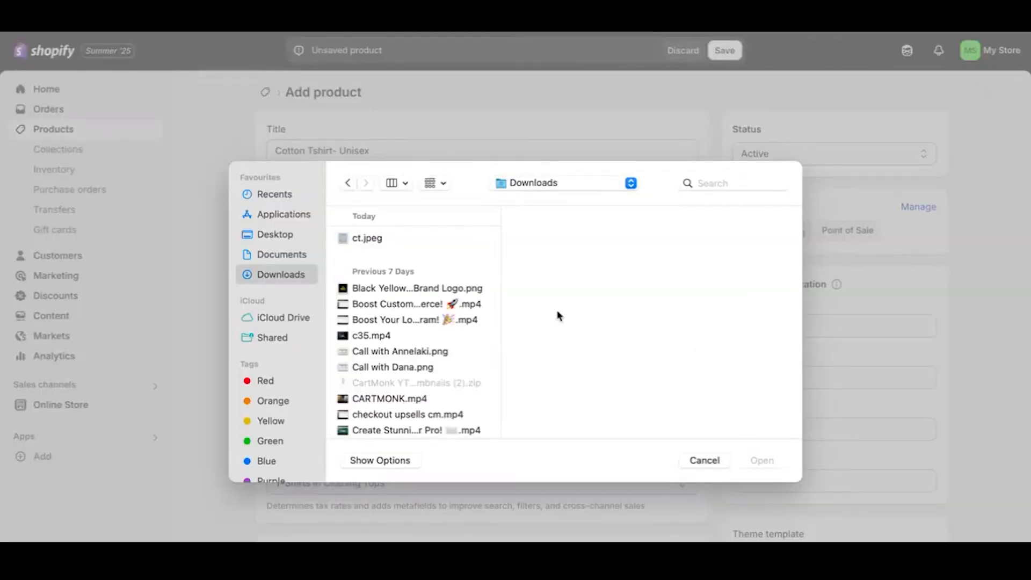
pyautogui.click(449, 241)
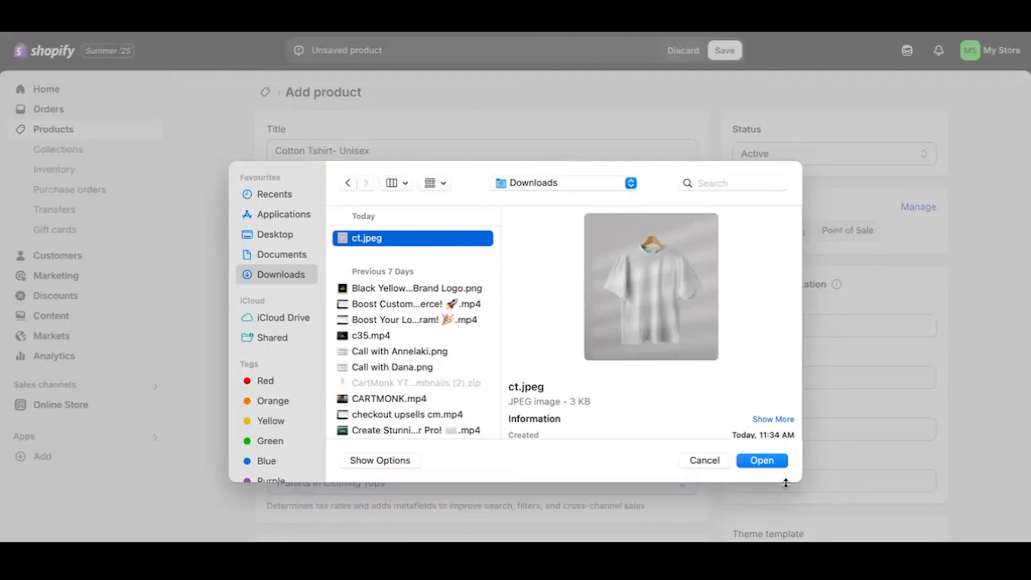
pyautogui.click(780, 468)
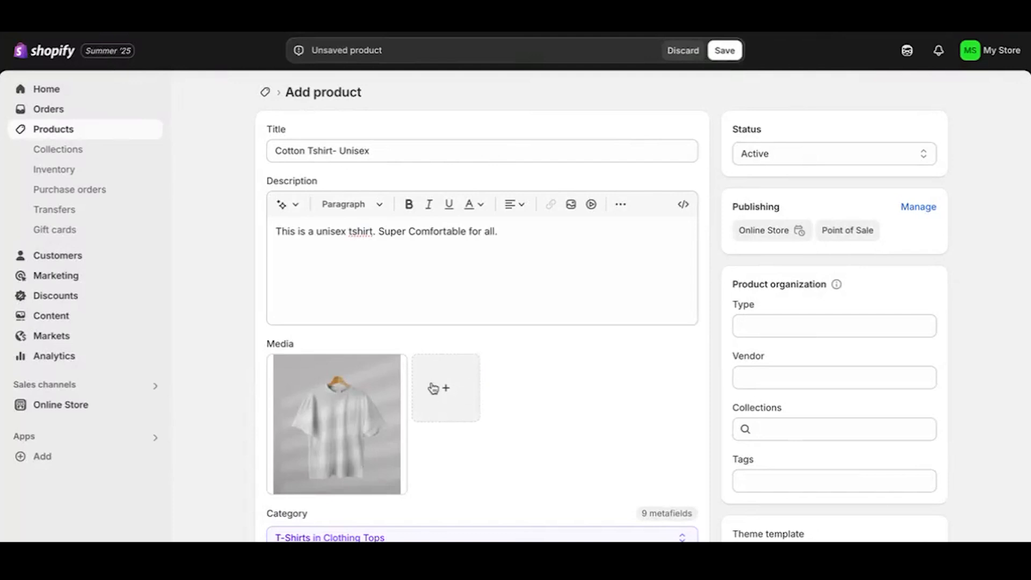
# Step: Review the available product categories under Clothing Tops
pyautogui.scroll(-2, 446, 398)
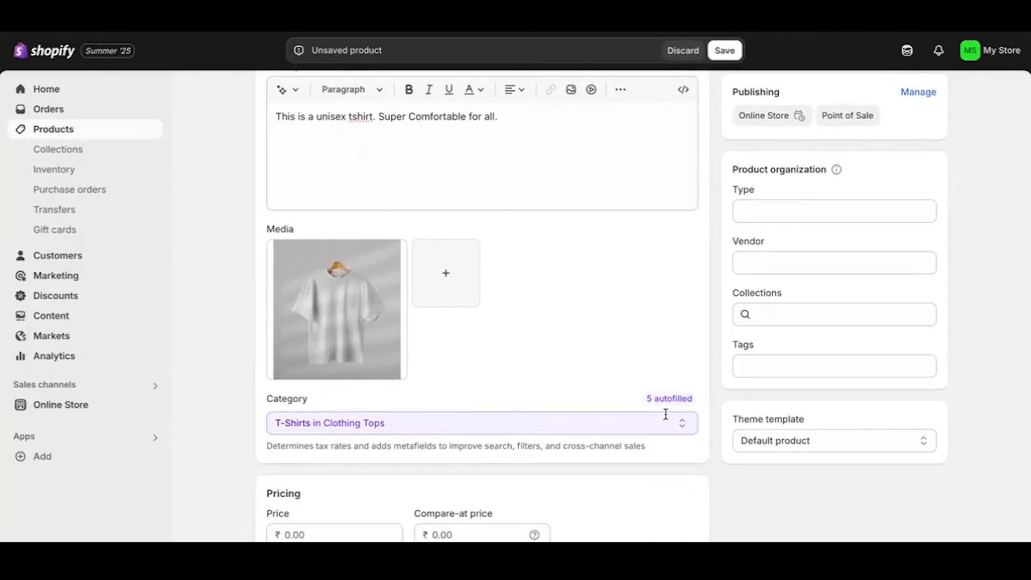
pyautogui.click(567, 424)
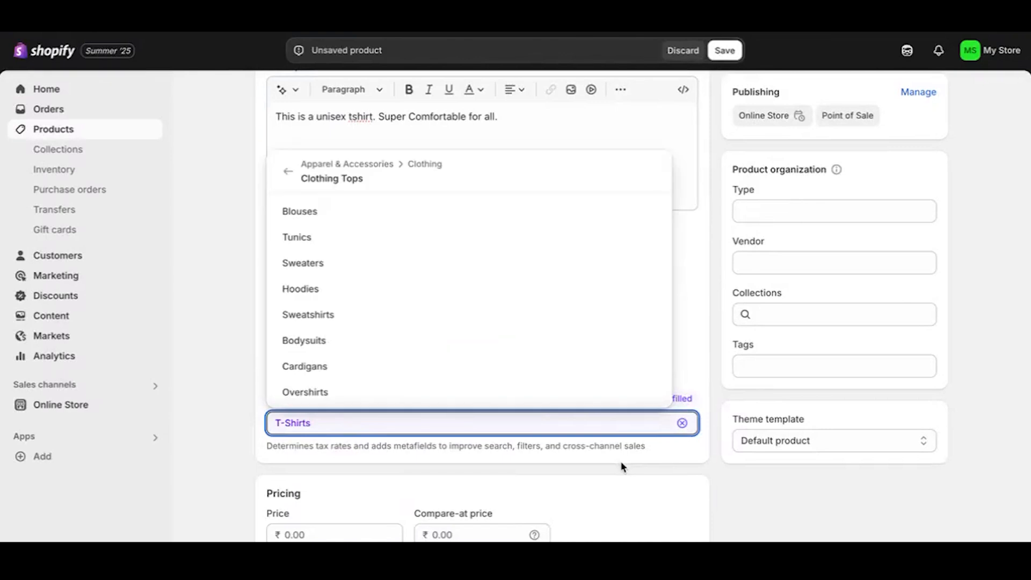
pyautogui.scroll(-2, 503, 274)
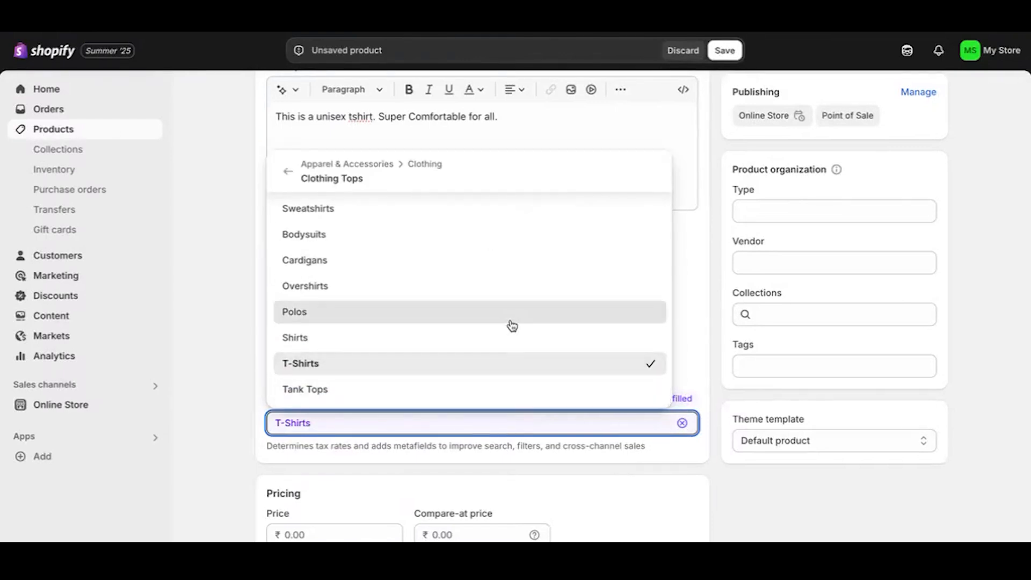
pyautogui.click(624, 486)
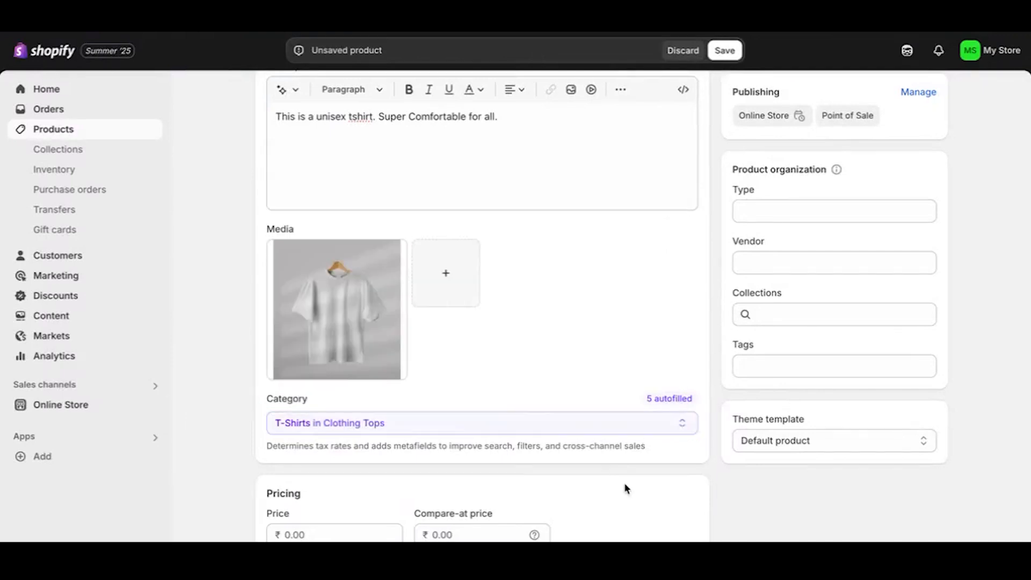
# Step: Set the product's price to ₹700 and its compare-at price to ₹1,000
pyautogui.scroll(-3, 520, 483)
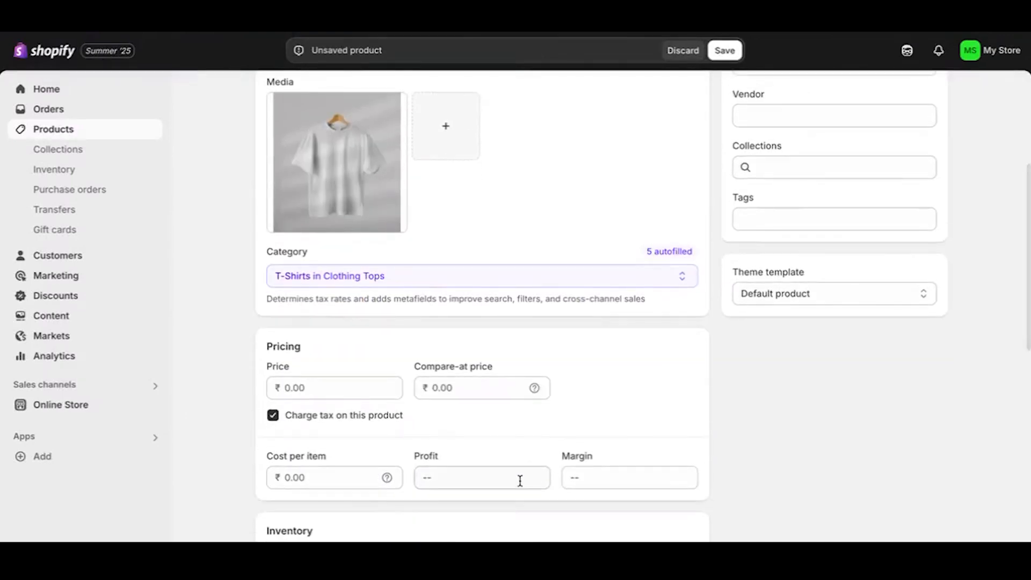
pyautogui.click(329, 395)
pyautogui.write('700')
pyautogui.click(572, 405)
pyautogui.click(466, 388)
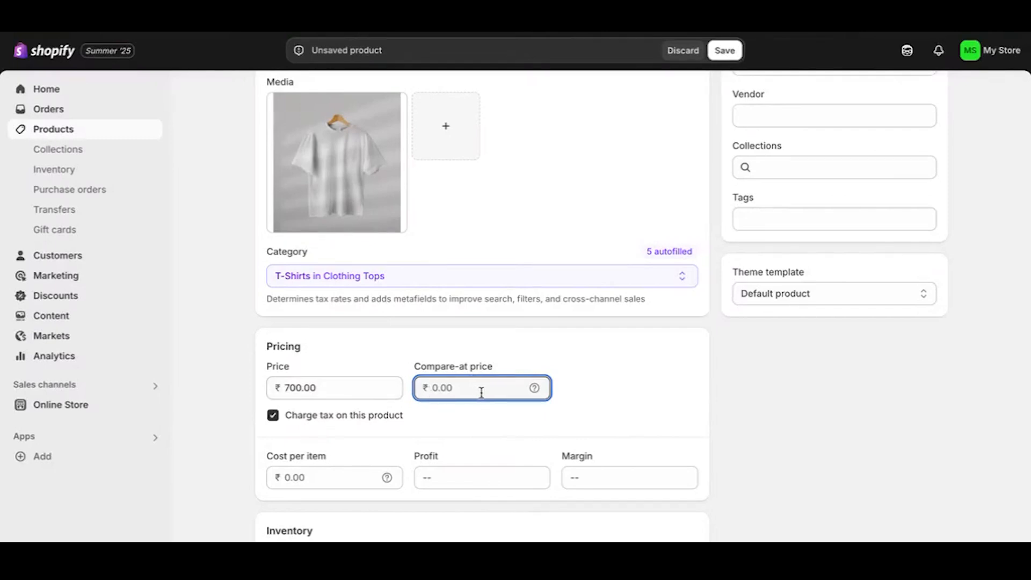
pyautogui.write('1000')
pyautogui.click(626, 412)
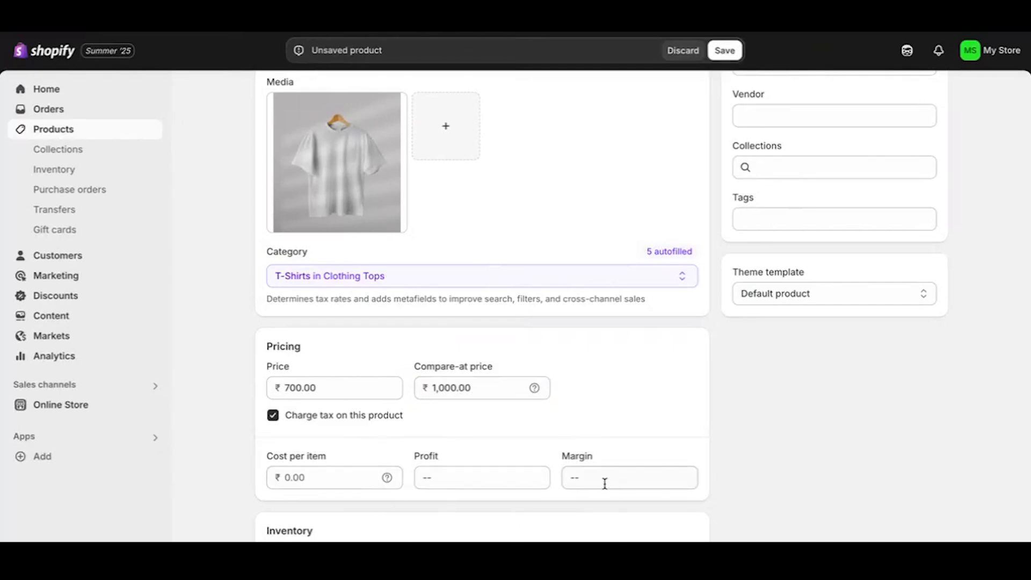
# Step: Set the inventory quantity at the Shop location to 500
pyautogui.scroll(-2, 304, 485)
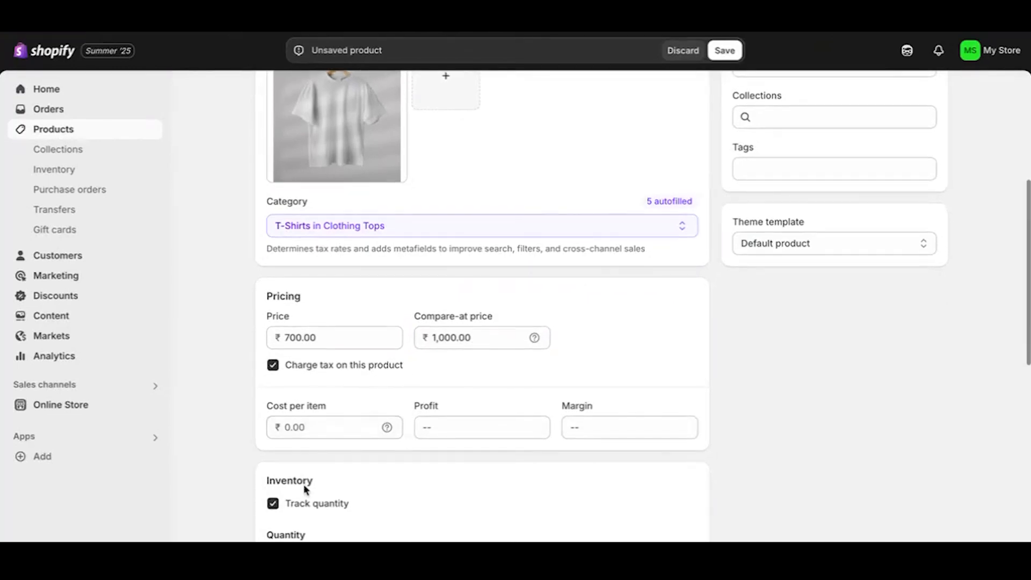
pyautogui.scroll(-1, 304, 485)
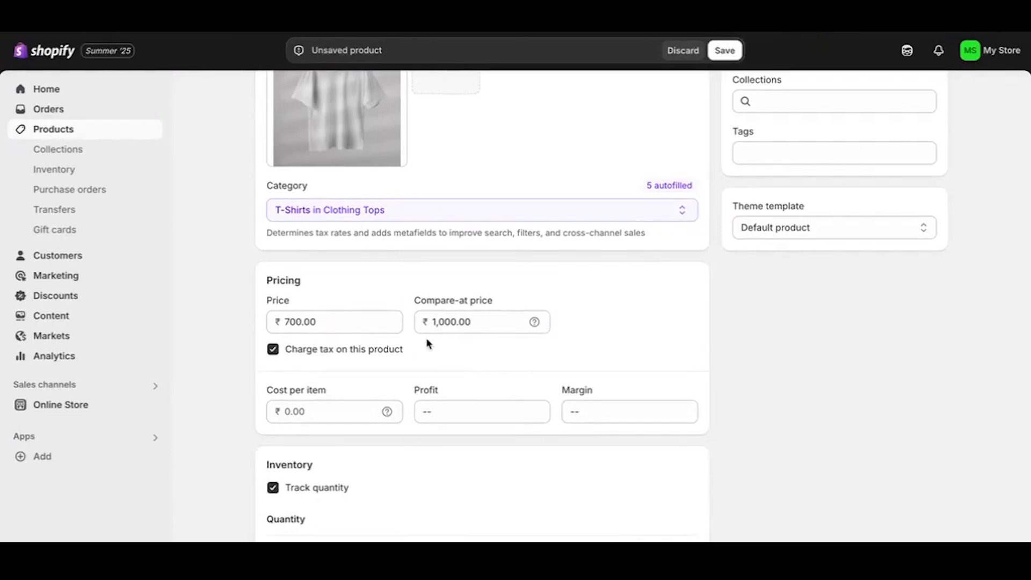
pyautogui.scroll(-2, 426, 344)
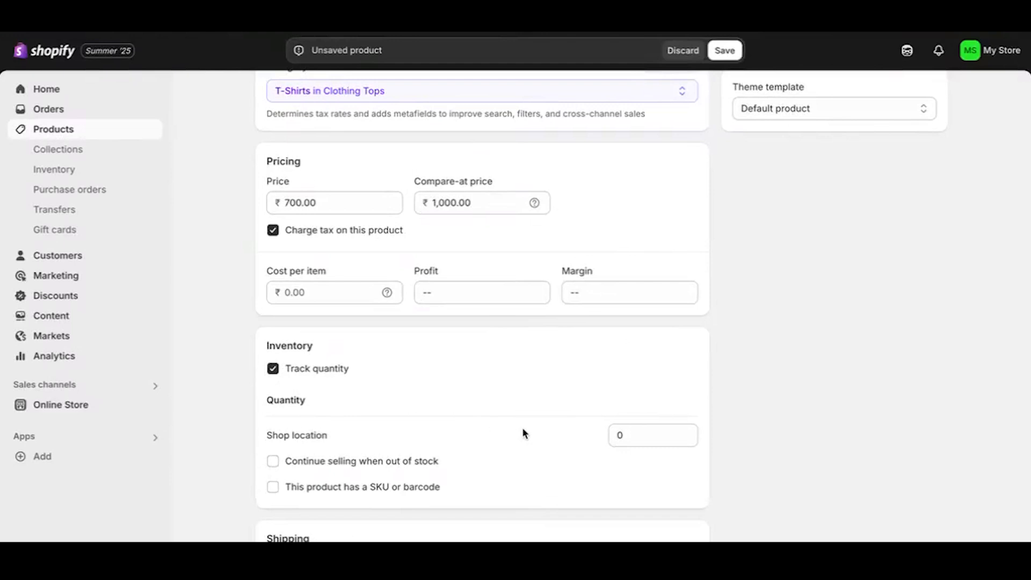
pyautogui.doubleClick(643, 435)
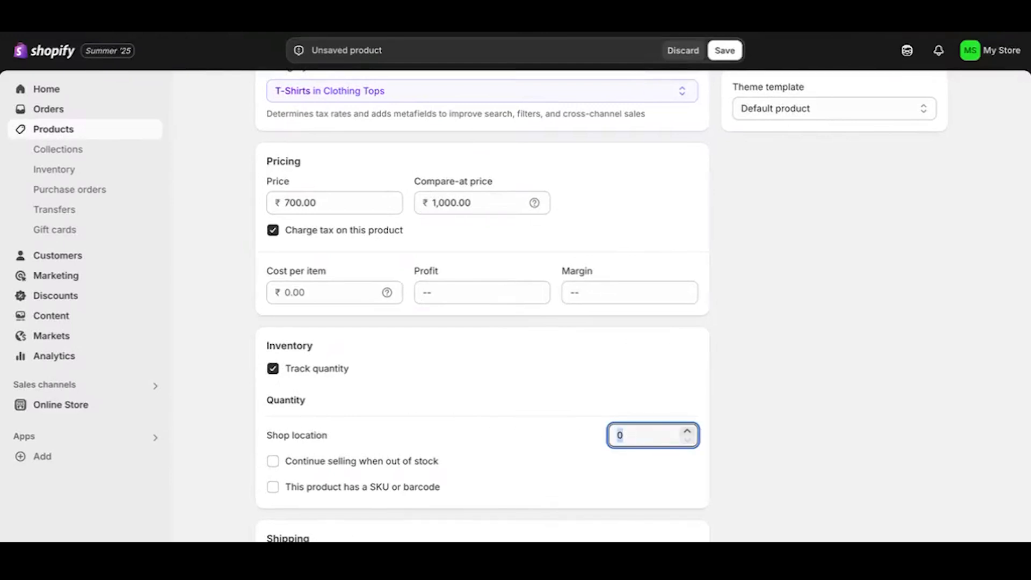
pyautogui.write('500')
pyautogui.click(519, 435)
# Step: Allow selling to continue when out of stock and give the product the SKU BV001
pyautogui.scroll(-2, 519, 436)
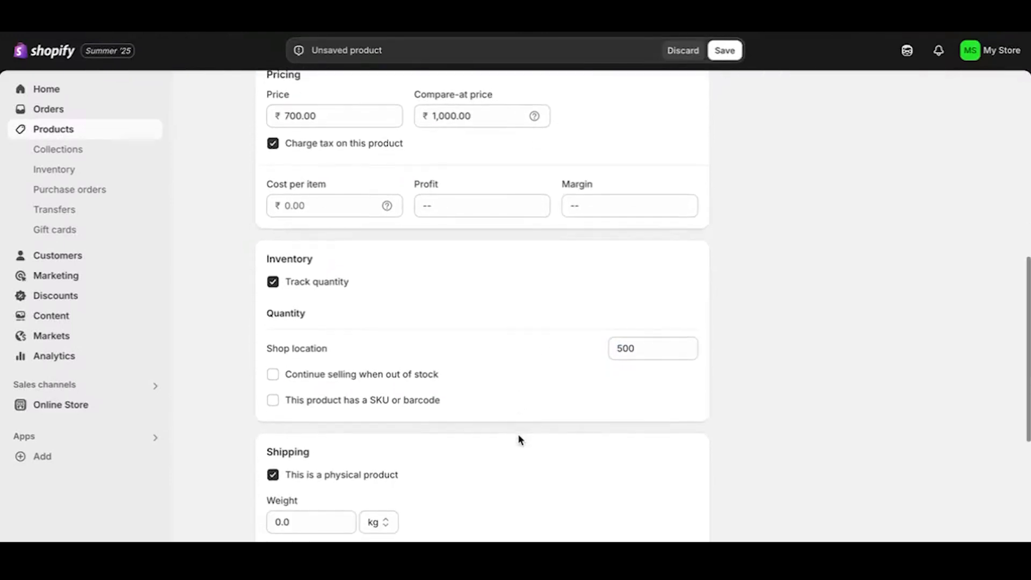
pyautogui.click(273, 374)
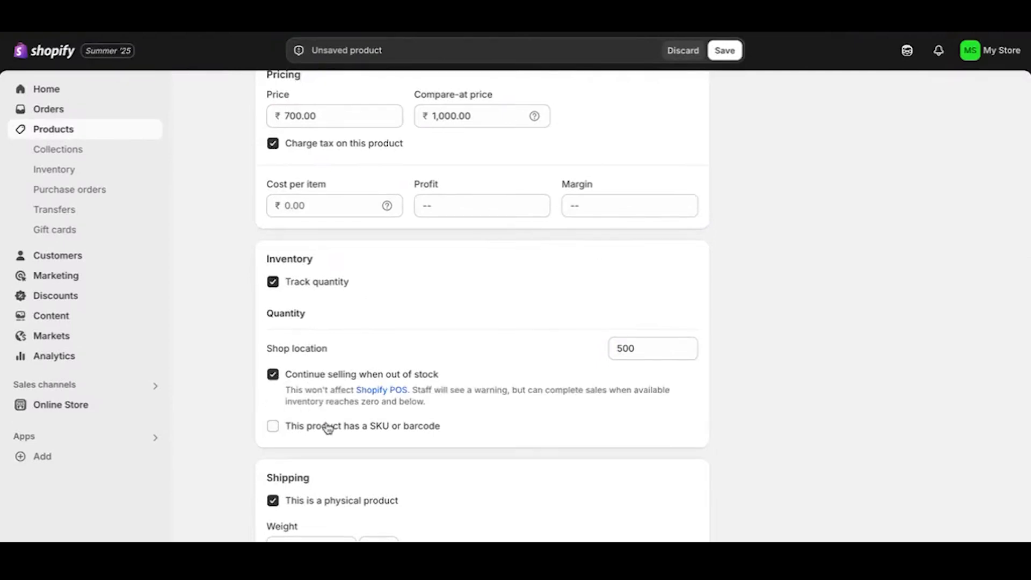
pyautogui.click(274, 426)
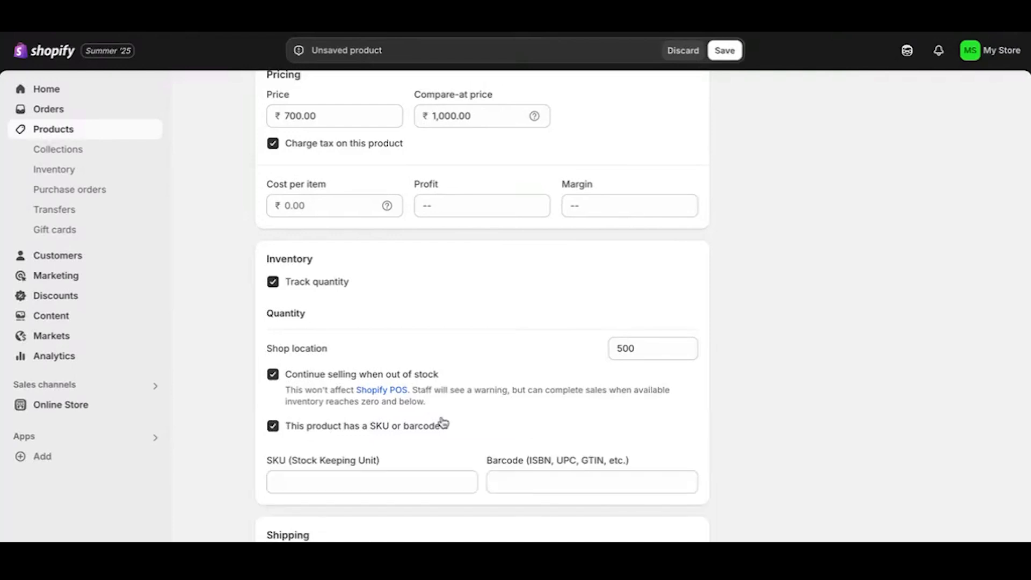
pyautogui.click(389, 481)
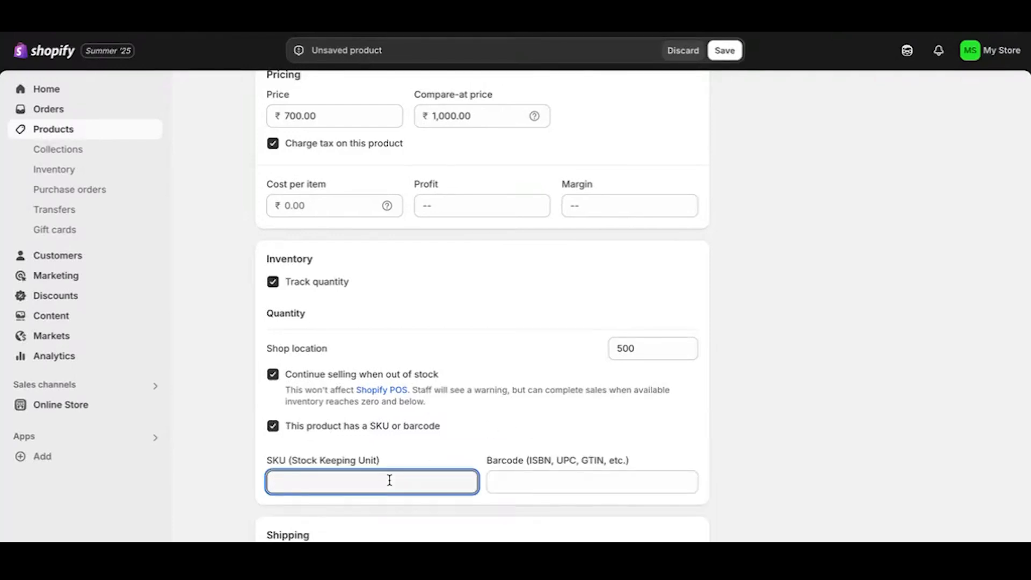
pyautogui.write('BV001')
# Step: Open the customs information fields for the product's shipping
pyautogui.scroll(-3, 380, 440)
pyautogui.scroll(2, 380, 444)
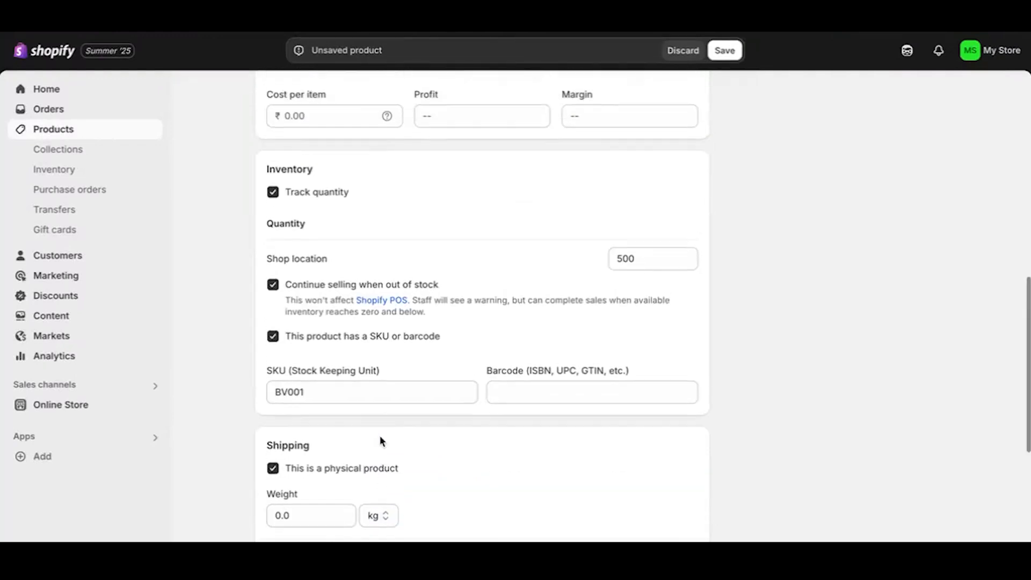
pyautogui.scroll(-2, 433, 449)
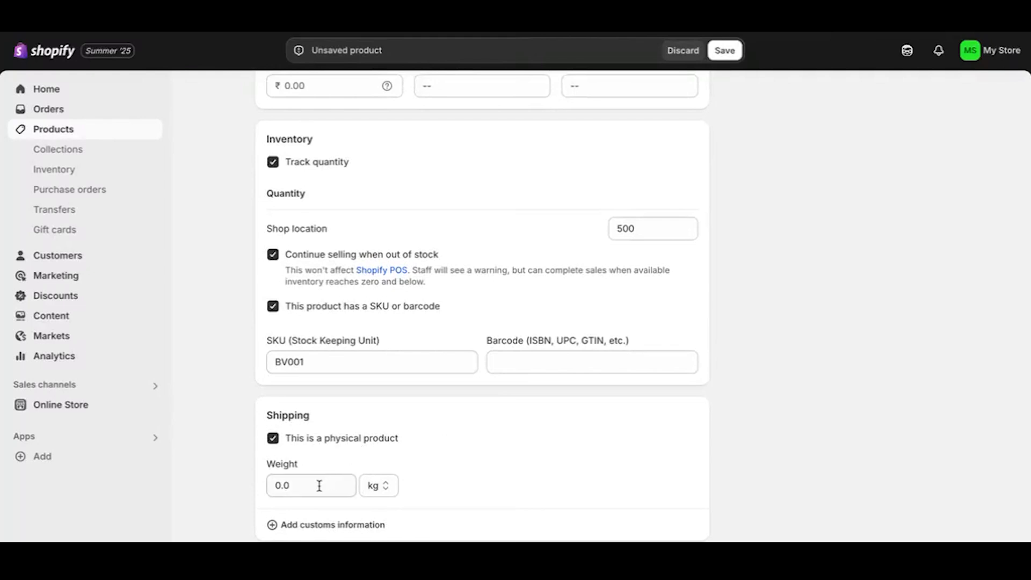
pyautogui.scroll(-3, 478, 489)
pyautogui.click(368, 437)
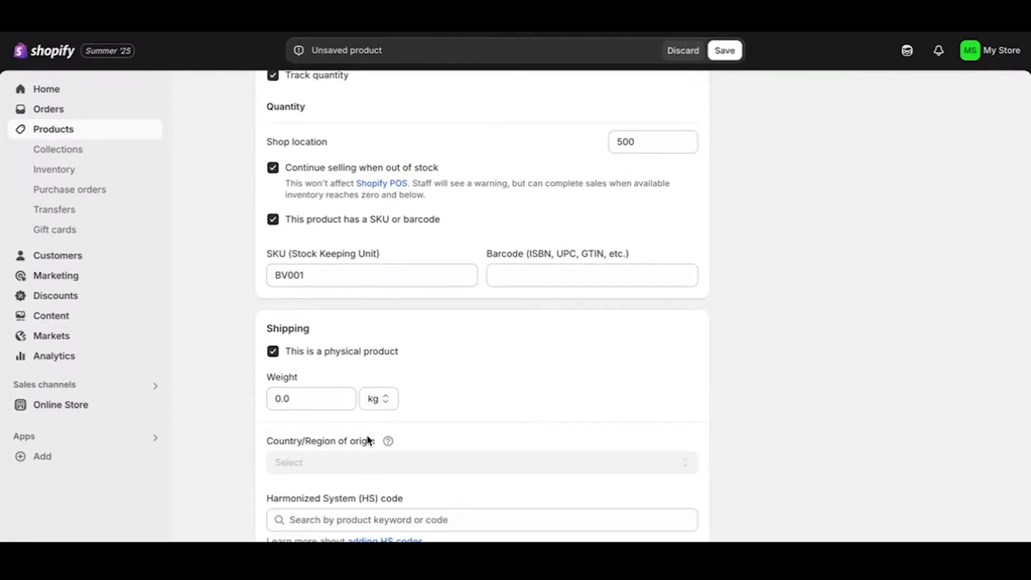
pyautogui.scroll(-1, 427, 480)
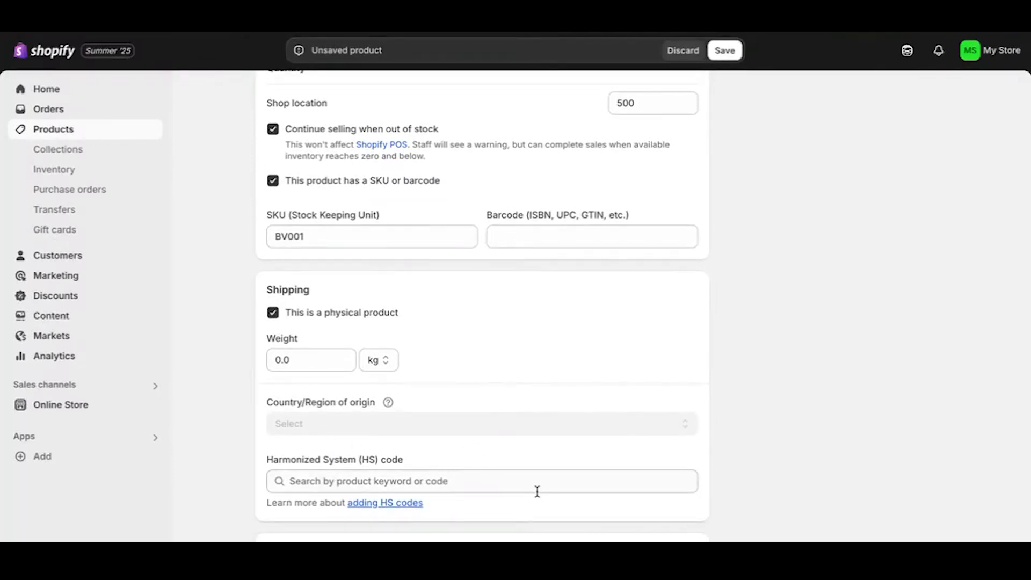
# Step: Add a Size option to the product's variants
pyautogui.scroll(-3, 435, 442)
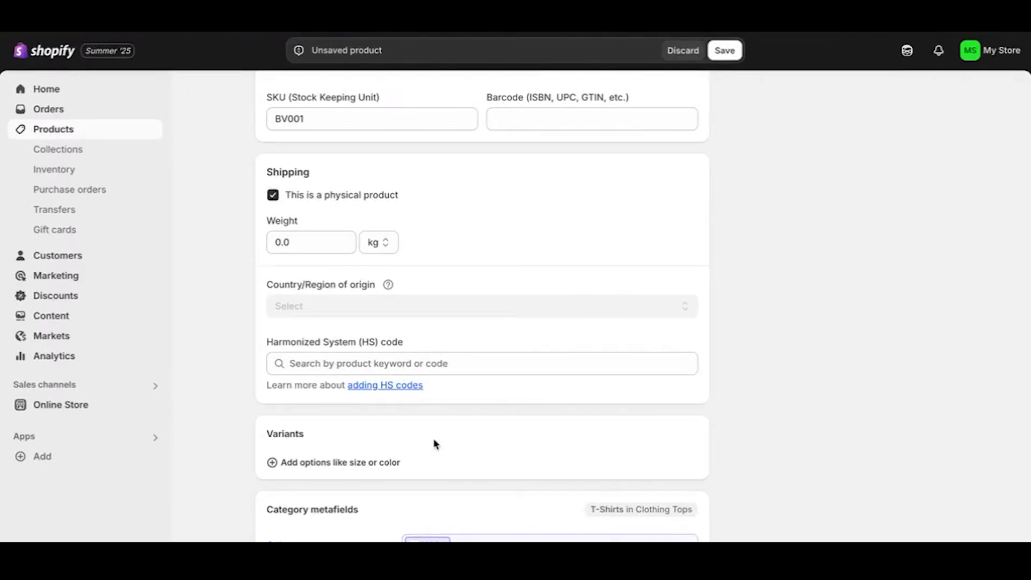
pyautogui.scroll(-3, 436, 444)
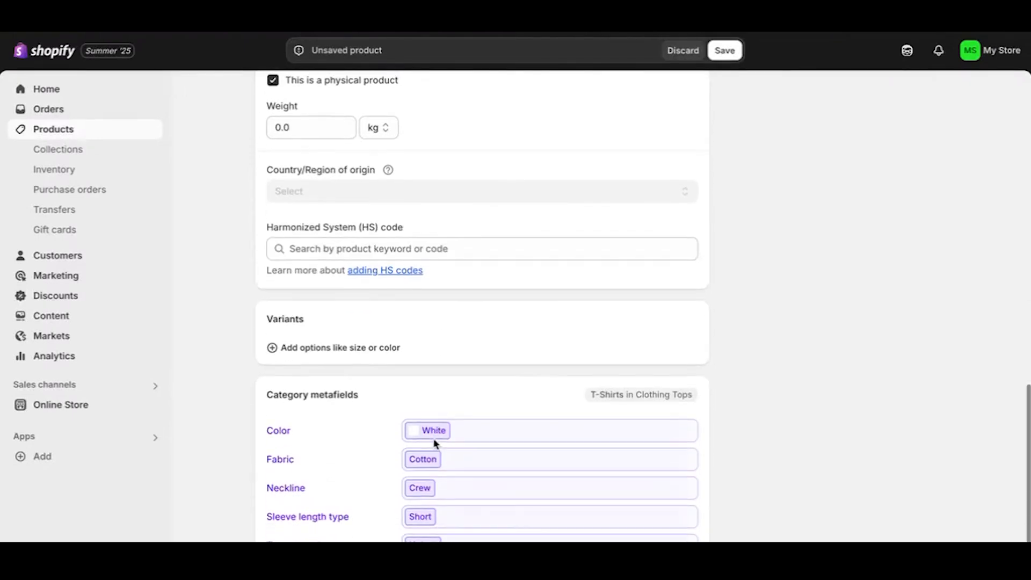
pyautogui.click(355, 350)
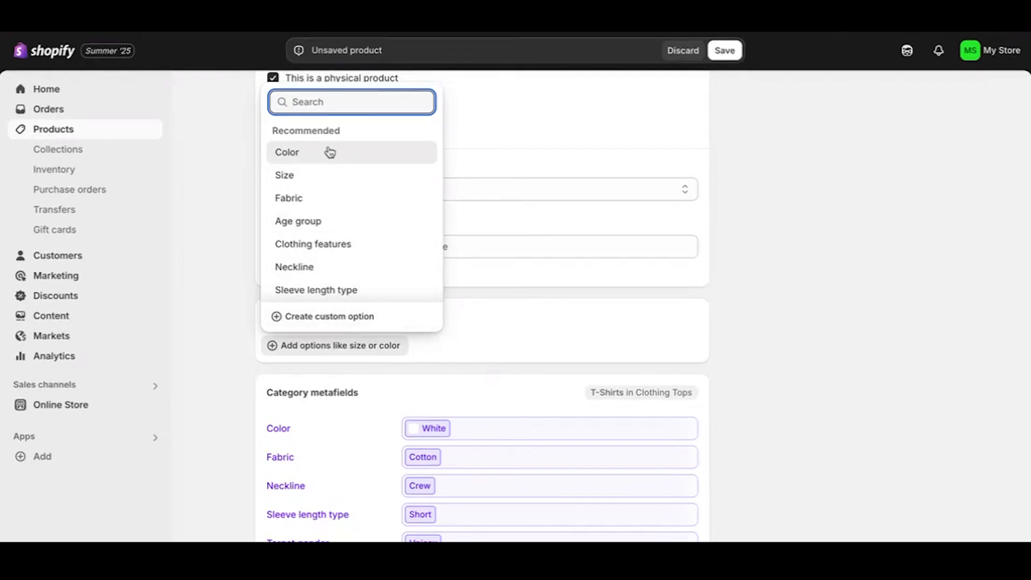
pyautogui.click(324, 173)
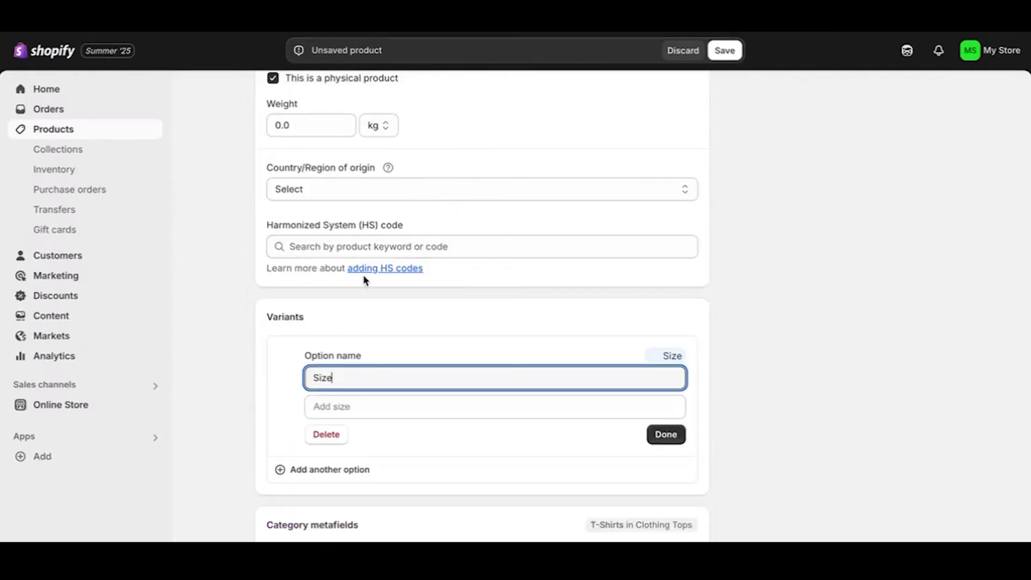
# Step: Give the Size option the values L, S, M, XS, XL and 2XL and finish editing the option
pyautogui.click(435, 408)
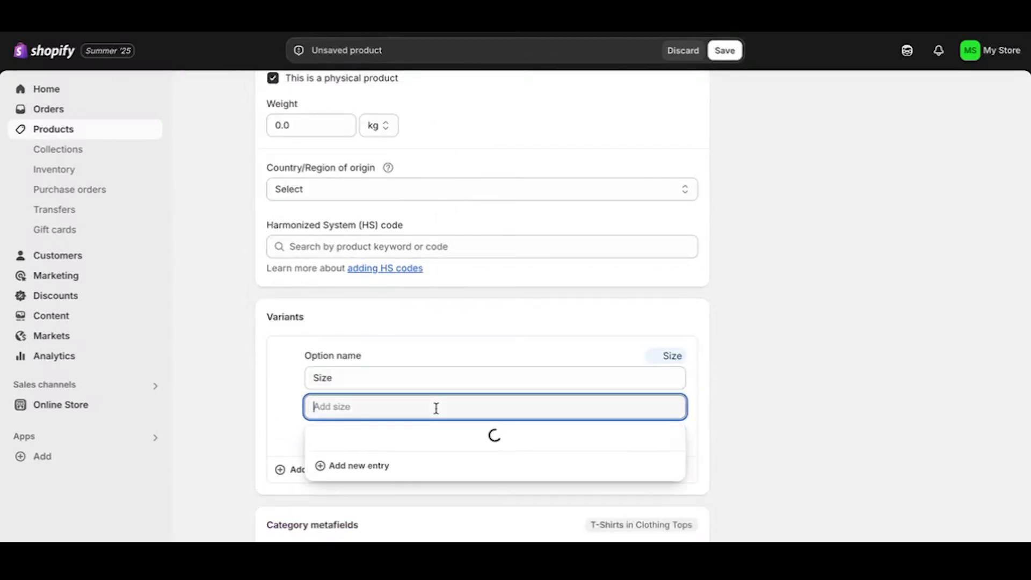
pyautogui.click(344, 255)
pyautogui.click(339, 214)
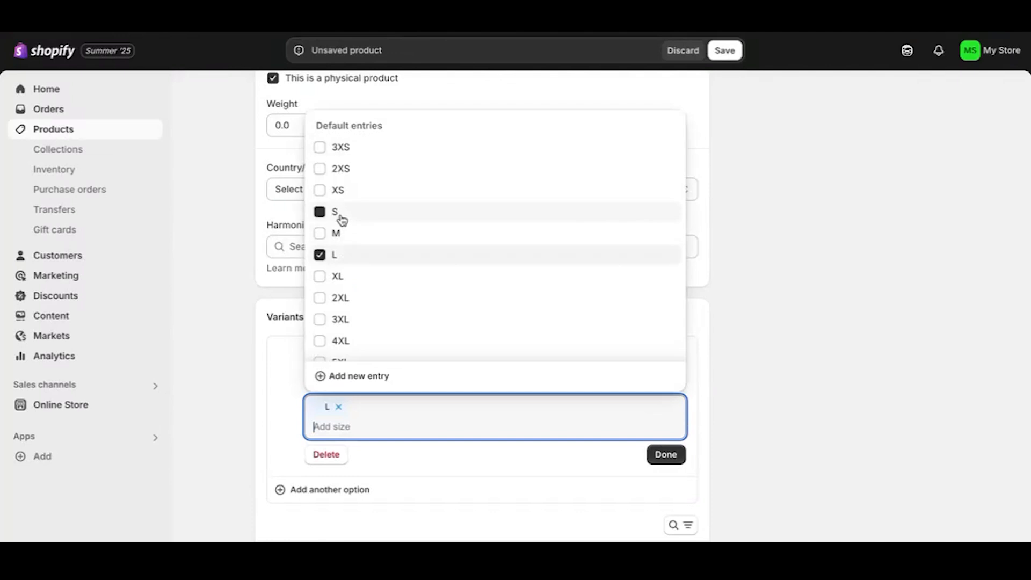
pyautogui.click(345, 238)
pyautogui.click(321, 198)
pyautogui.click(324, 281)
pyautogui.click(325, 299)
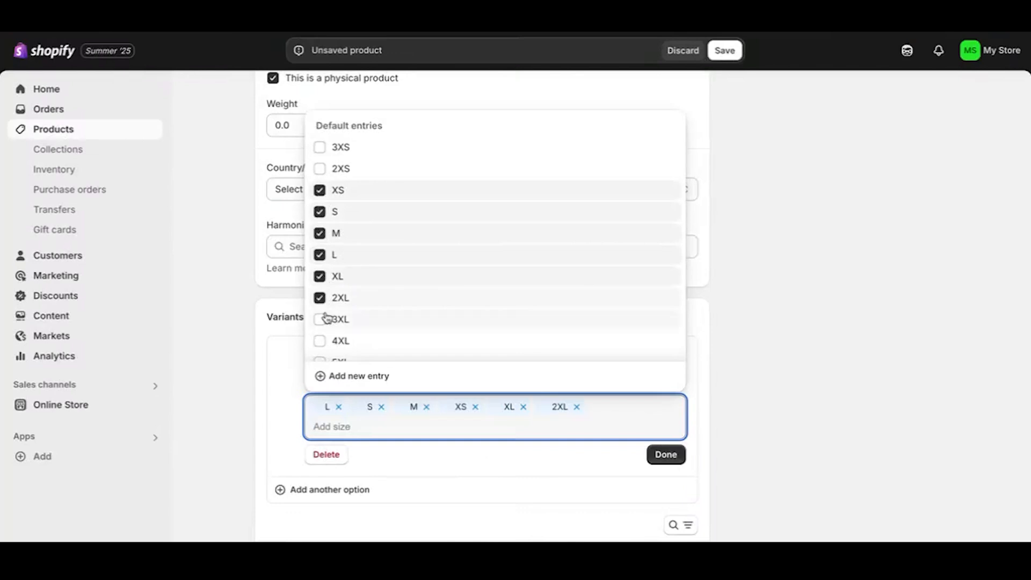
pyautogui.click(667, 455)
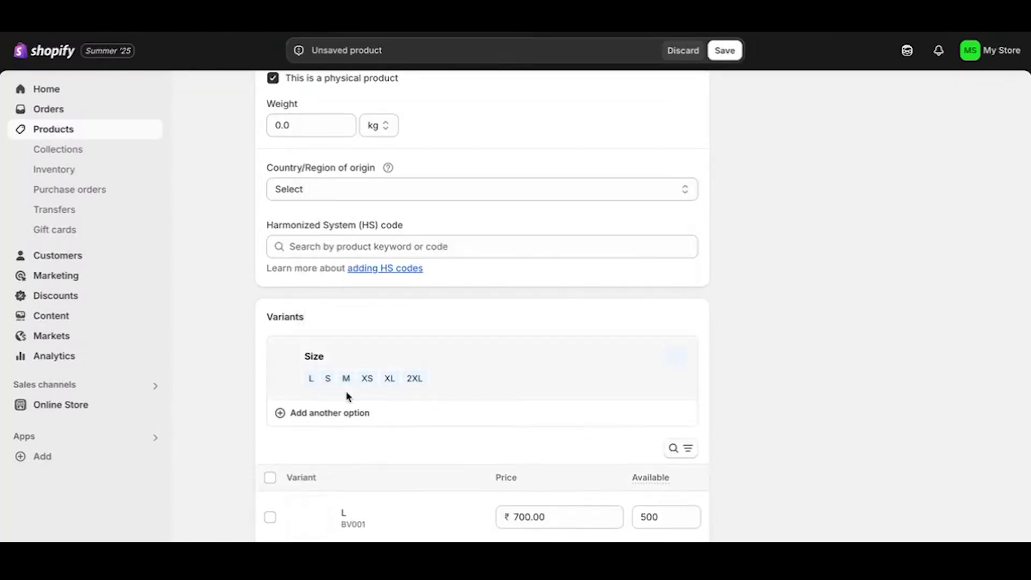
# Step: Add Color as a second variant option with the value White and open it to view its color entries
pyautogui.click(339, 413)
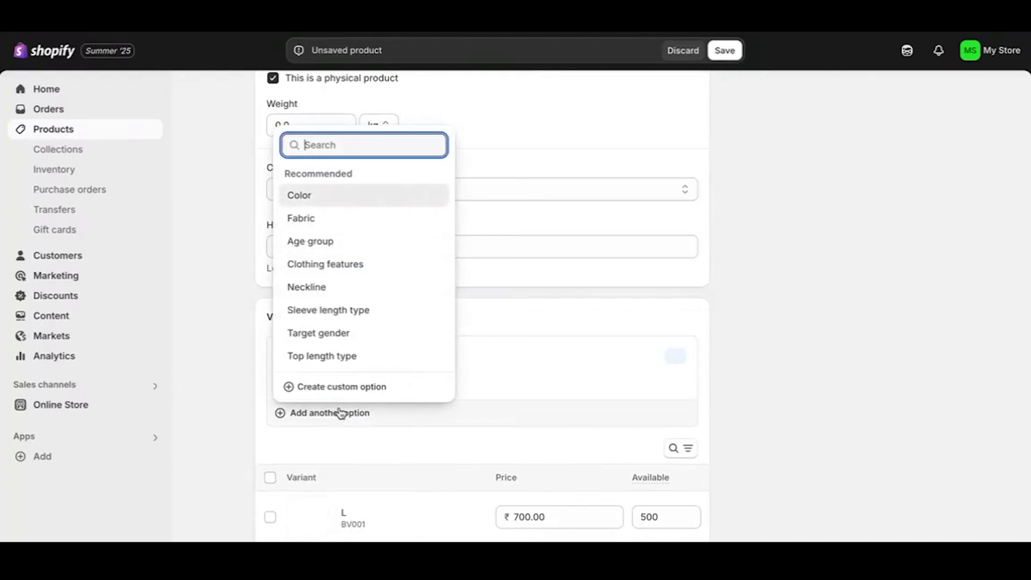
pyautogui.click(328, 197)
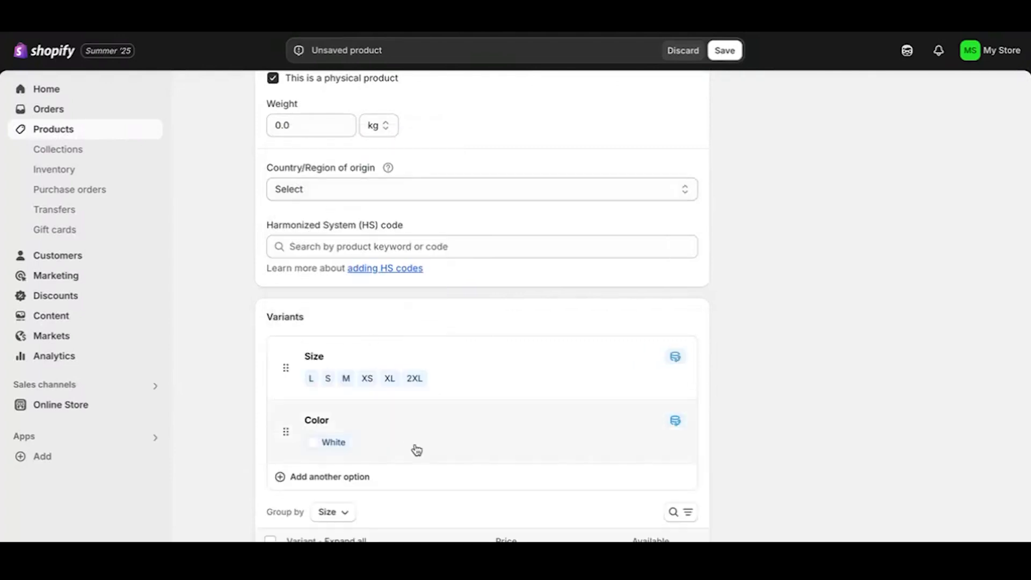
pyautogui.click(400, 449)
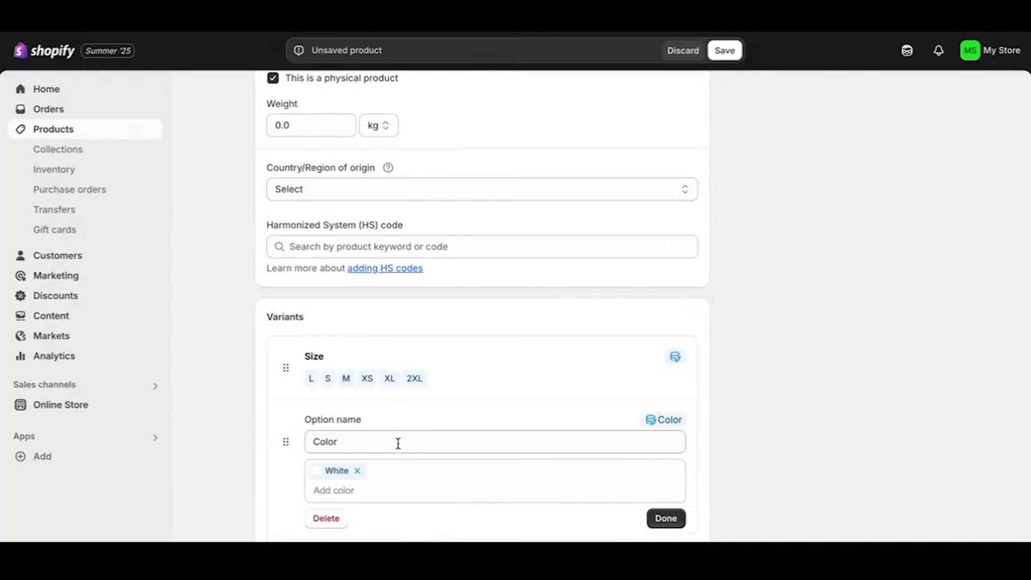
pyautogui.click(356, 491)
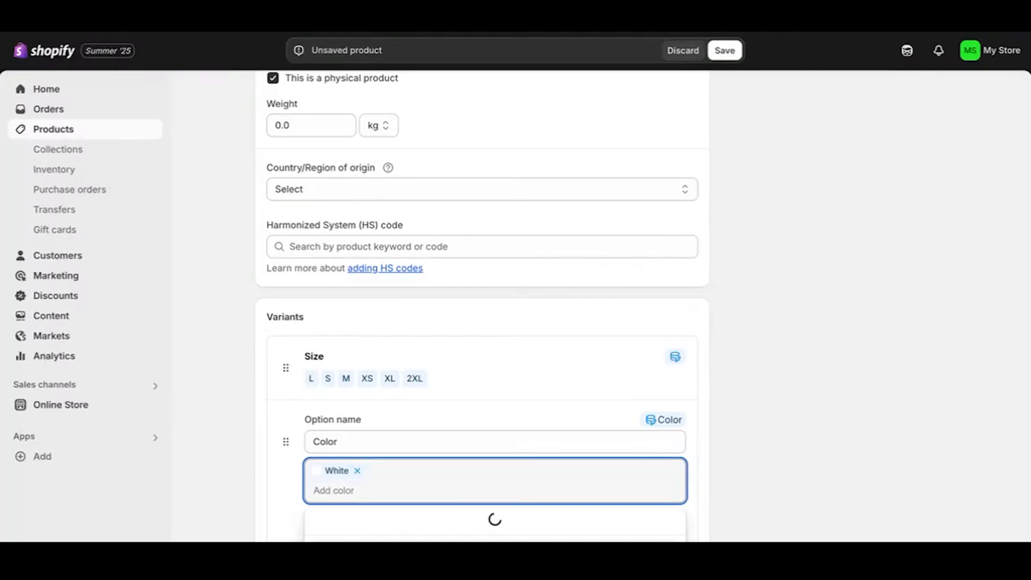
pyautogui.click(293, 496)
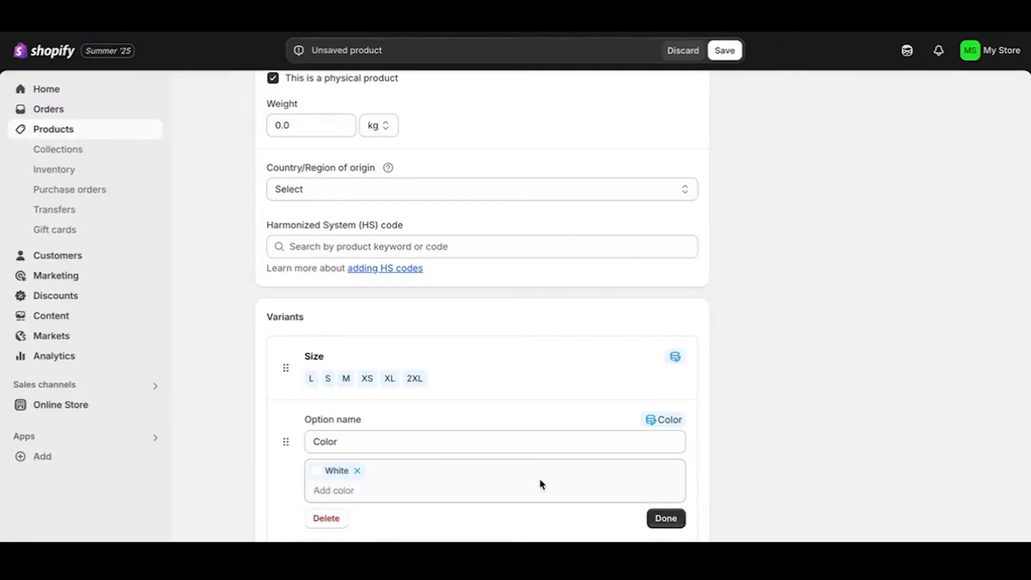
# Step: Expand all six size groups in the variant list to examine each variant's SKU, price and available quantity
pyautogui.scroll(-2, 527, 485)
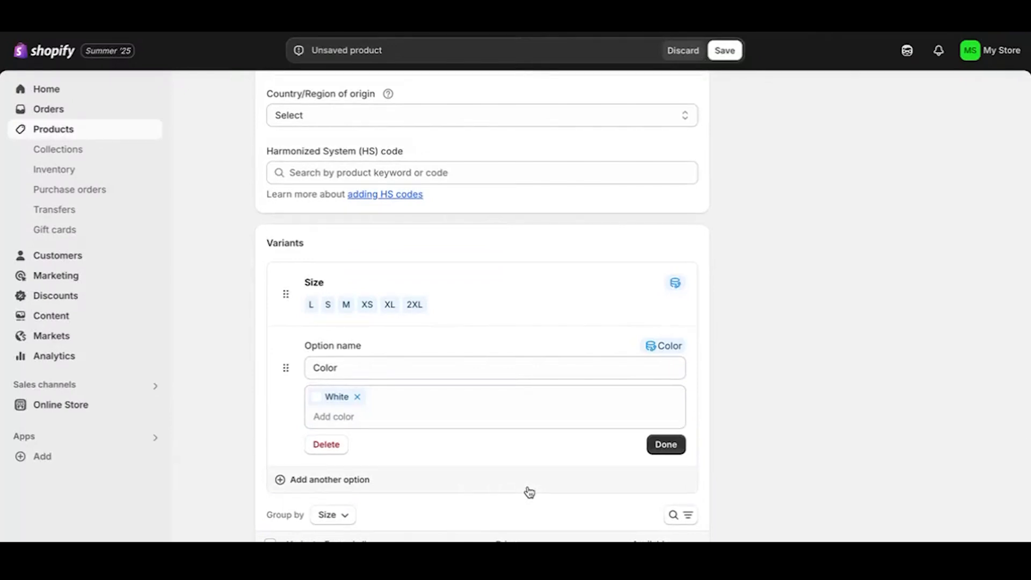
pyautogui.scroll(-5, 341, 493)
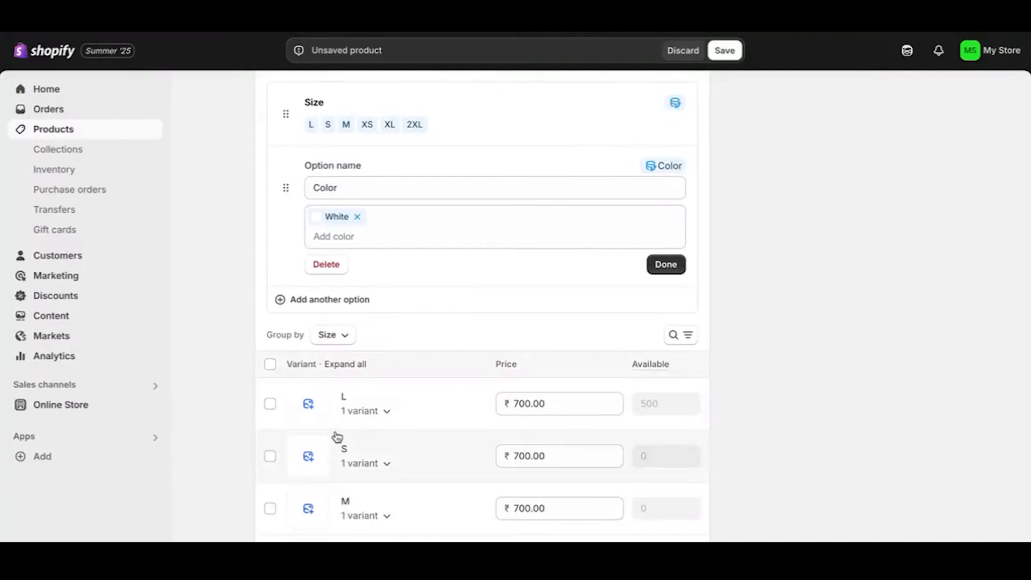
pyautogui.scroll(-4, 337, 436)
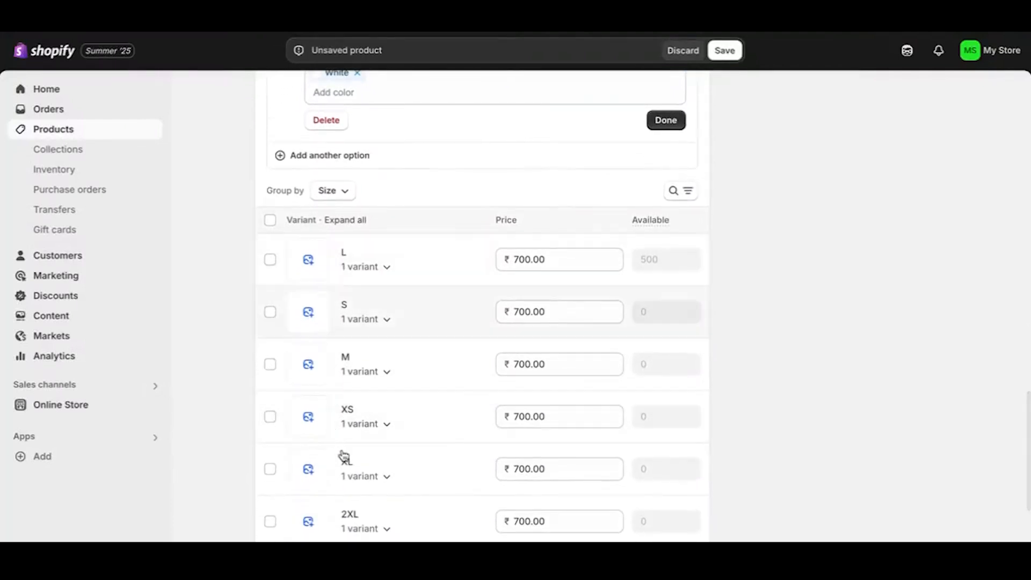
pyautogui.scroll(-2, 354, 517)
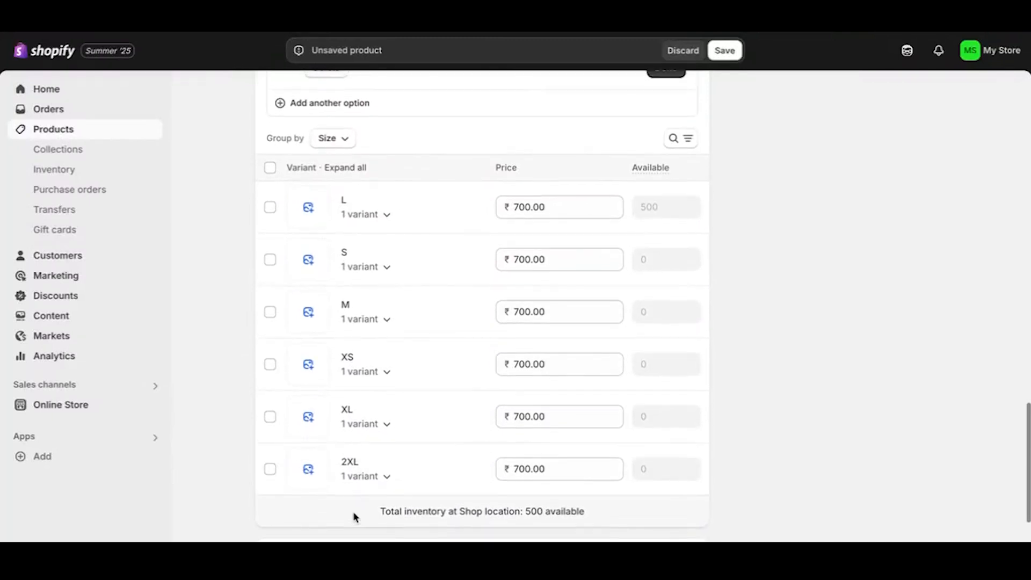
pyautogui.scroll(1, 354, 517)
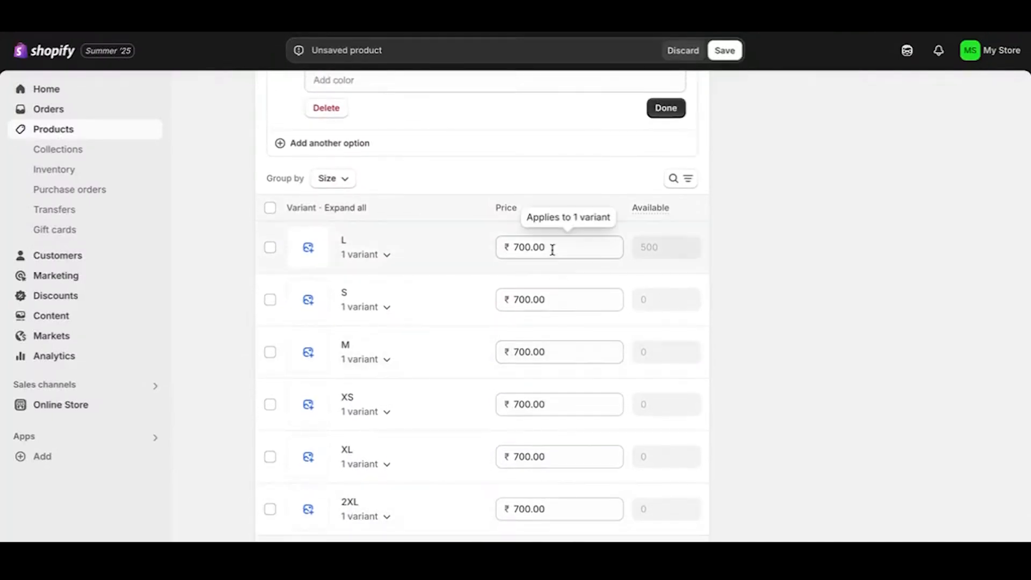
pyautogui.click(650, 251)
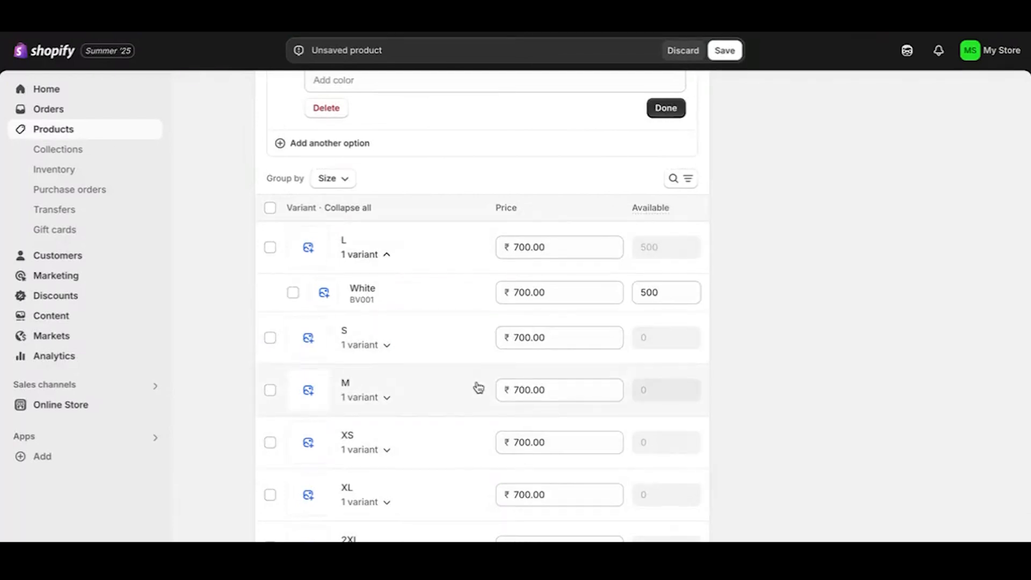
pyautogui.click(387, 345)
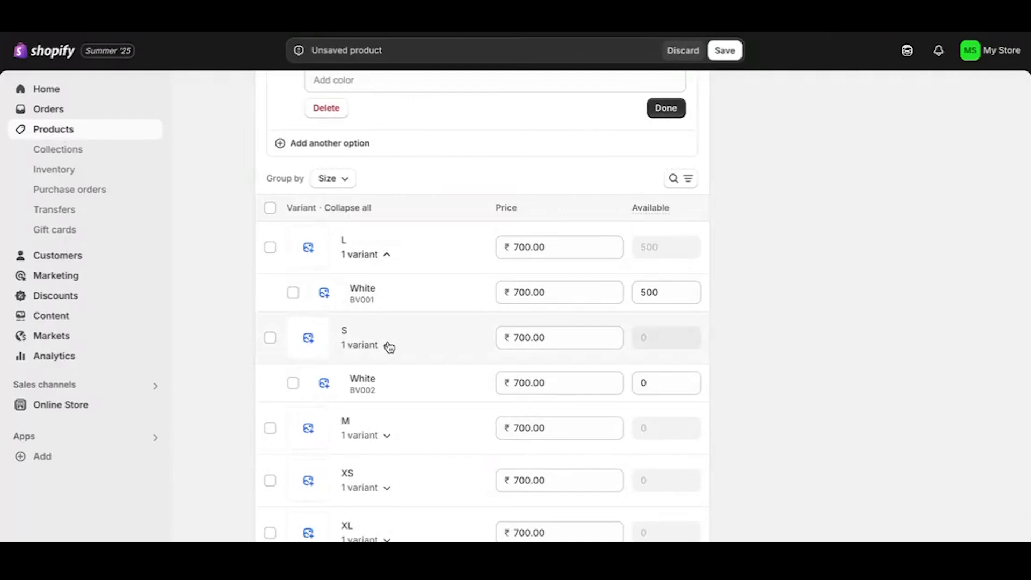
pyautogui.click(388, 435)
pyautogui.scroll(-2, 387, 432)
pyautogui.click(386, 419)
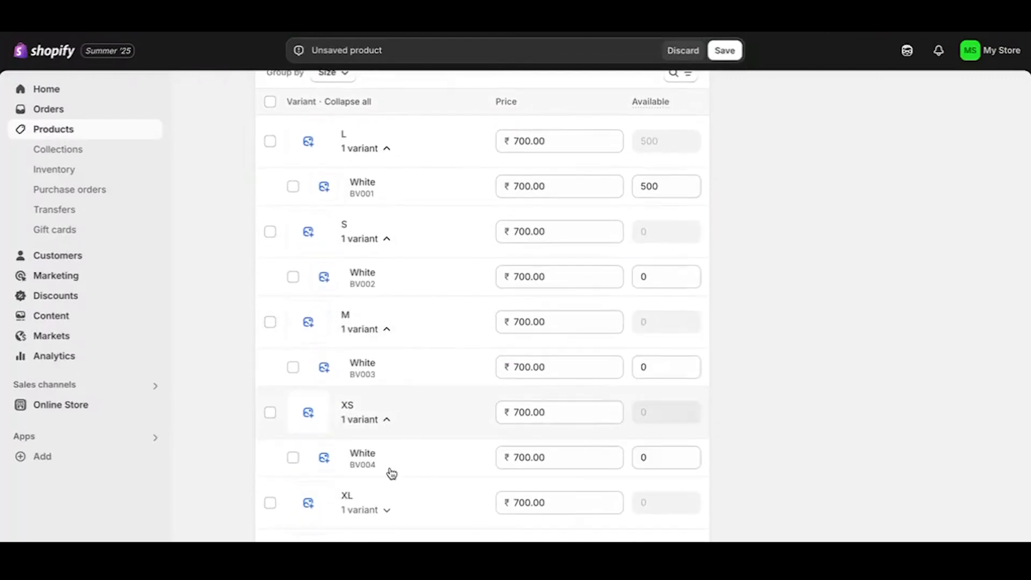
pyautogui.scroll(-1, 393, 462)
pyautogui.click(391, 456)
pyautogui.scroll(-3, 391, 457)
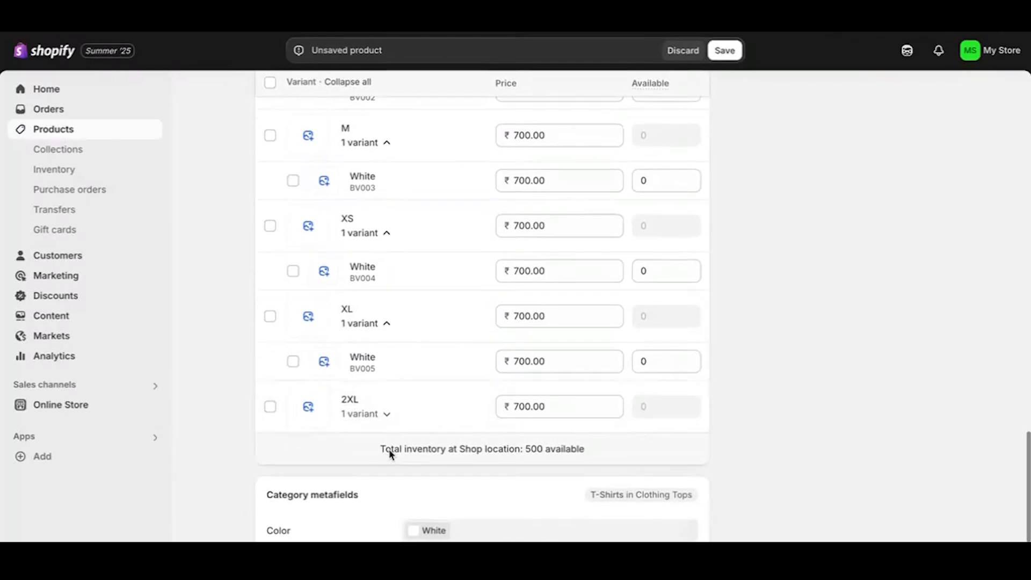
pyautogui.click(386, 413)
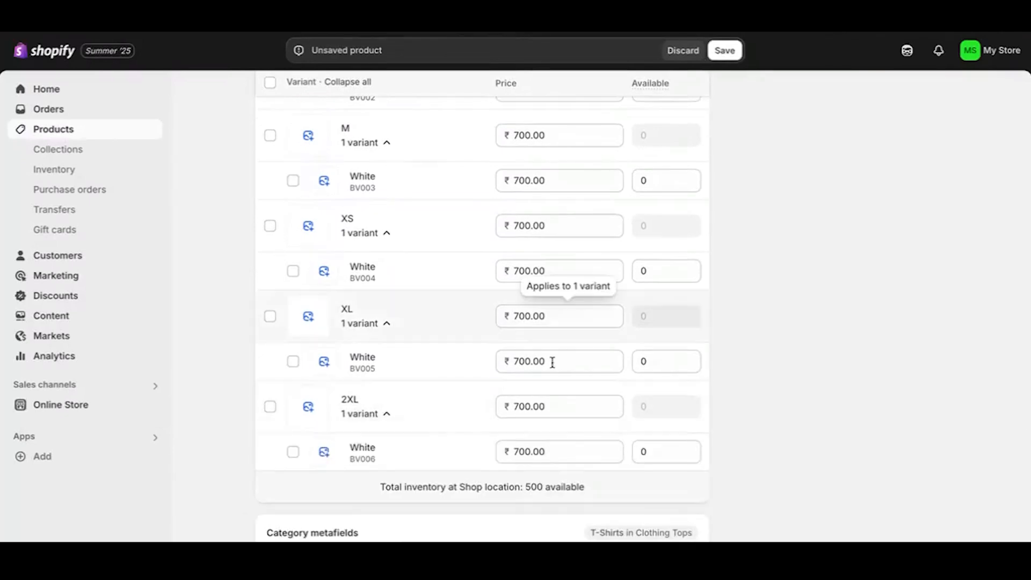
# Step: Review the total inventory at the Shop location and the category metafields below the variant list
pyautogui.scroll(-3, 585, 428)
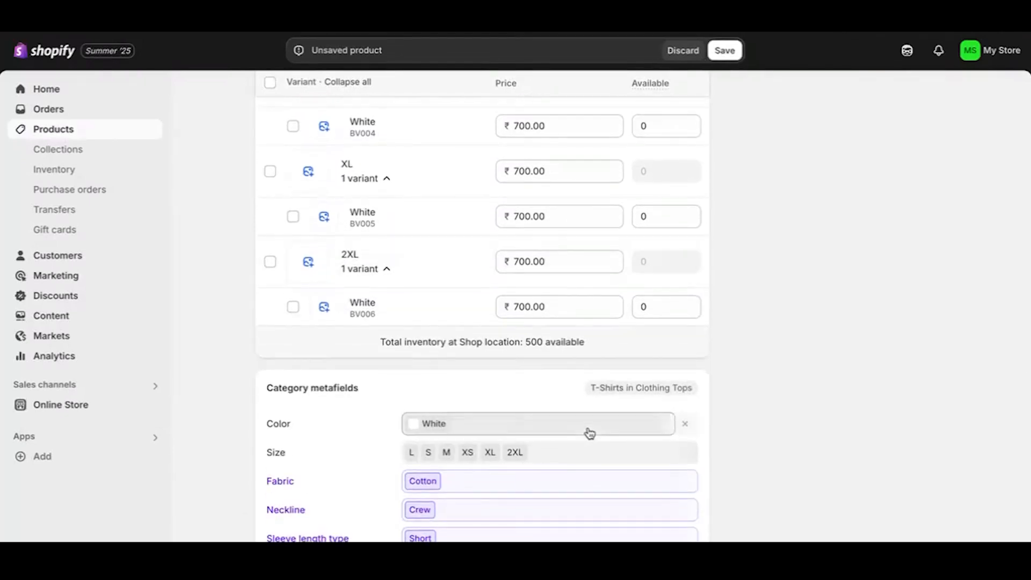
pyautogui.moveTo(379, 342); pyautogui.dragTo(602, 355)
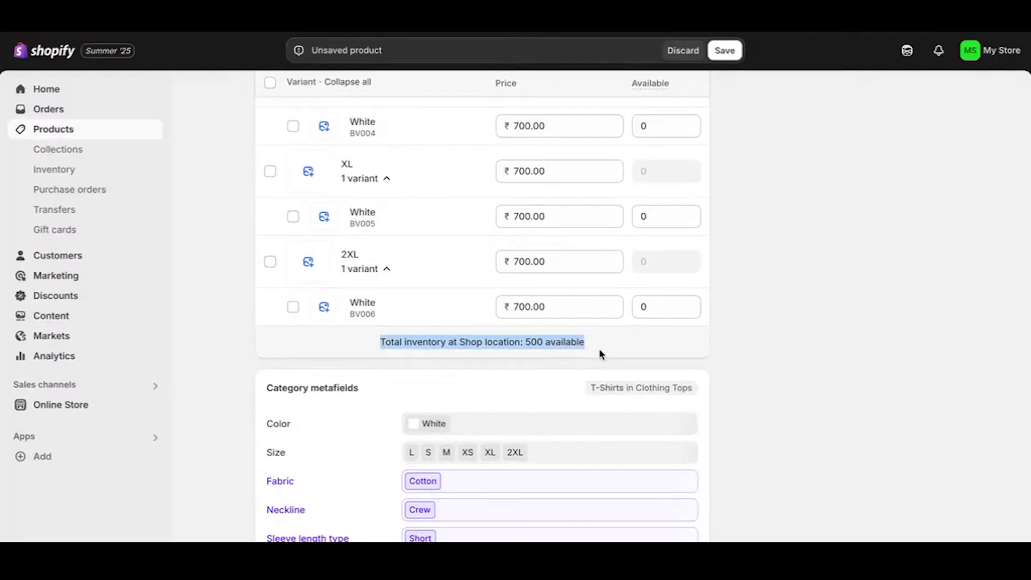
pyautogui.click(628, 355)
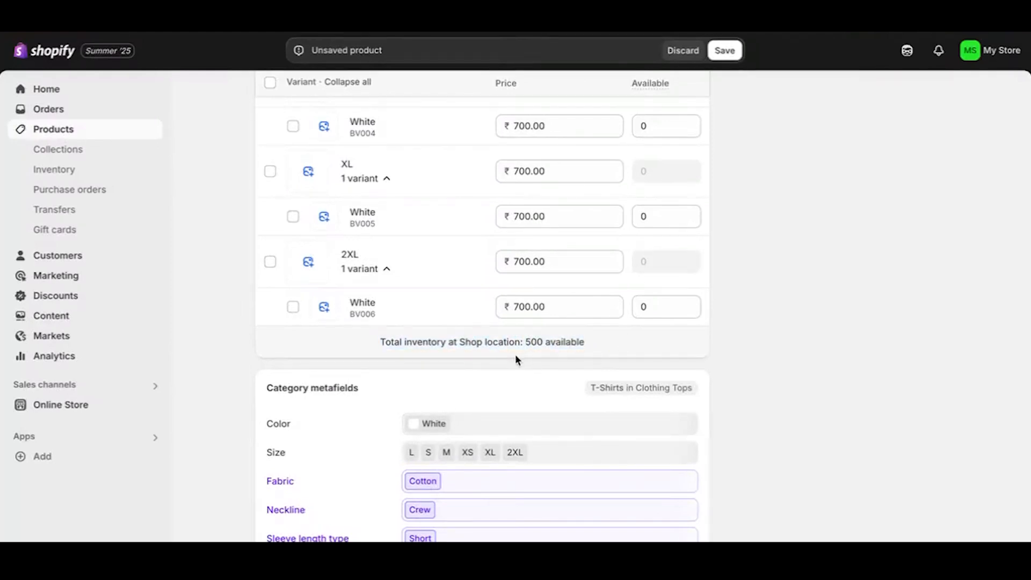
pyautogui.scroll(-2, 516, 356)
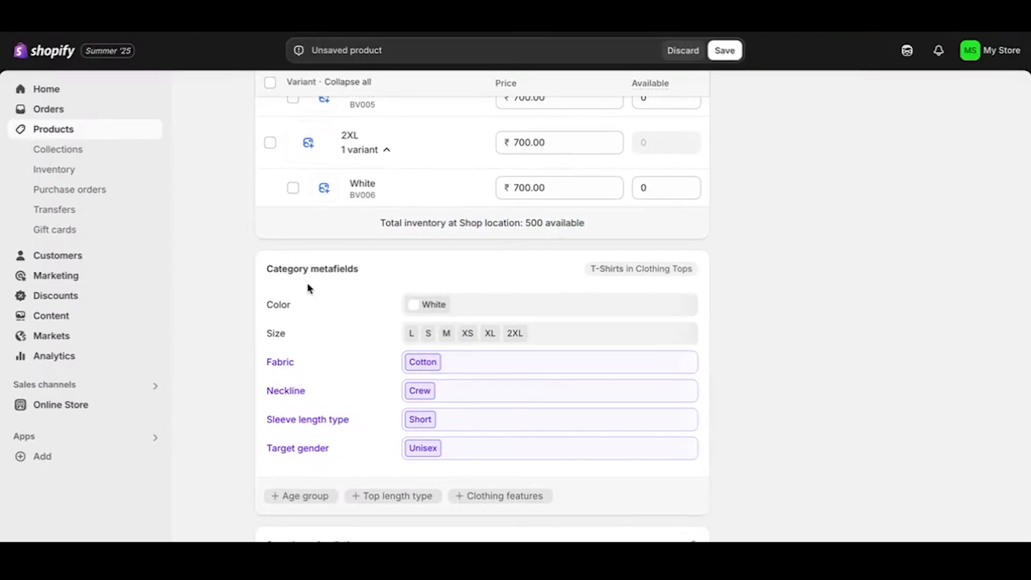
pyautogui.scroll(7, 386, 321)
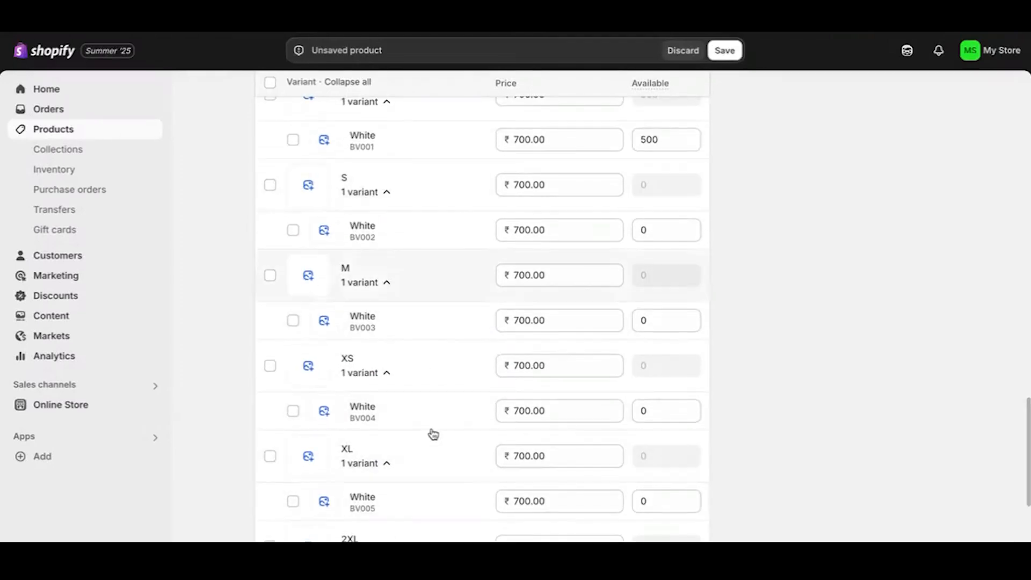
pyautogui.scroll(-4, 432, 434)
pyautogui.scroll(-3, 434, 434)
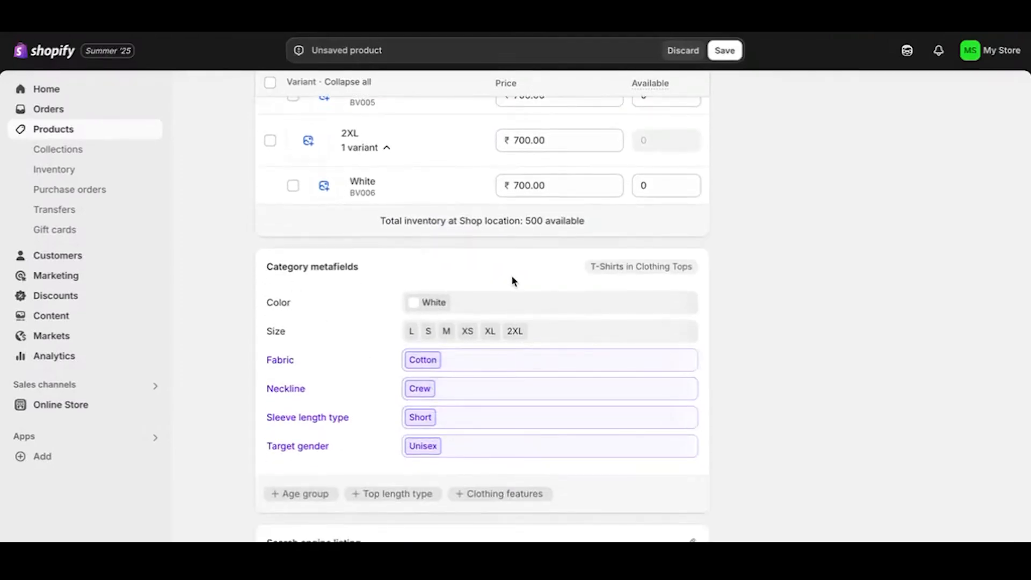
pyautogui.moveTo(548, 421)
pyautogui.scroll(-1, 403, 425)
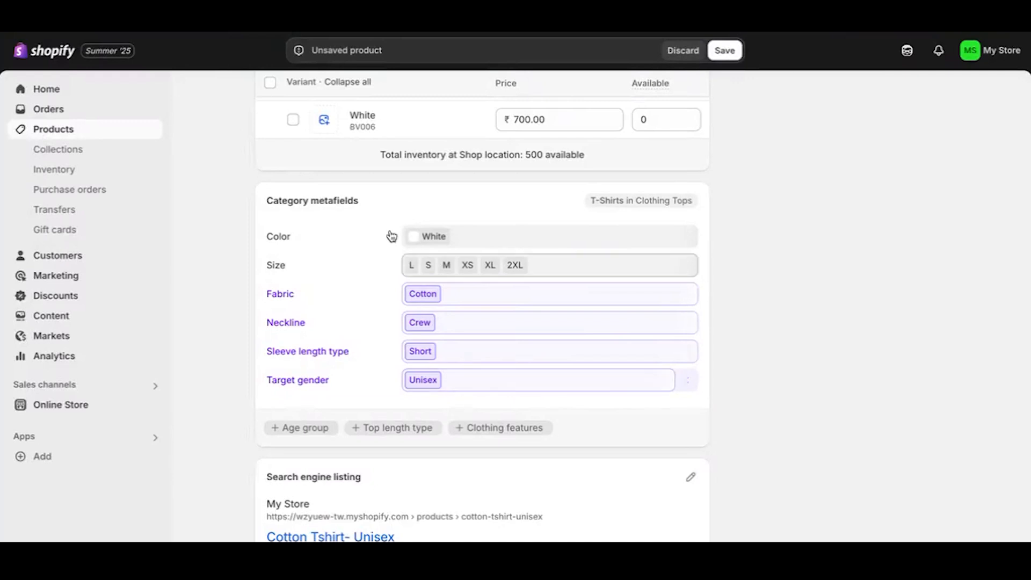
pyautogui.scroll(3, 384, 212)
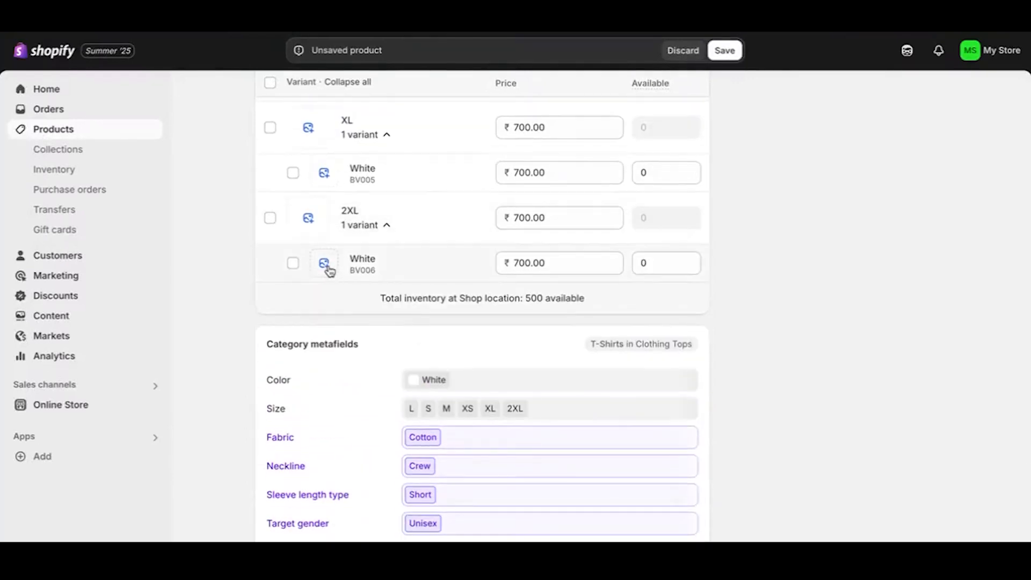
pyautogui.click(324, 263)
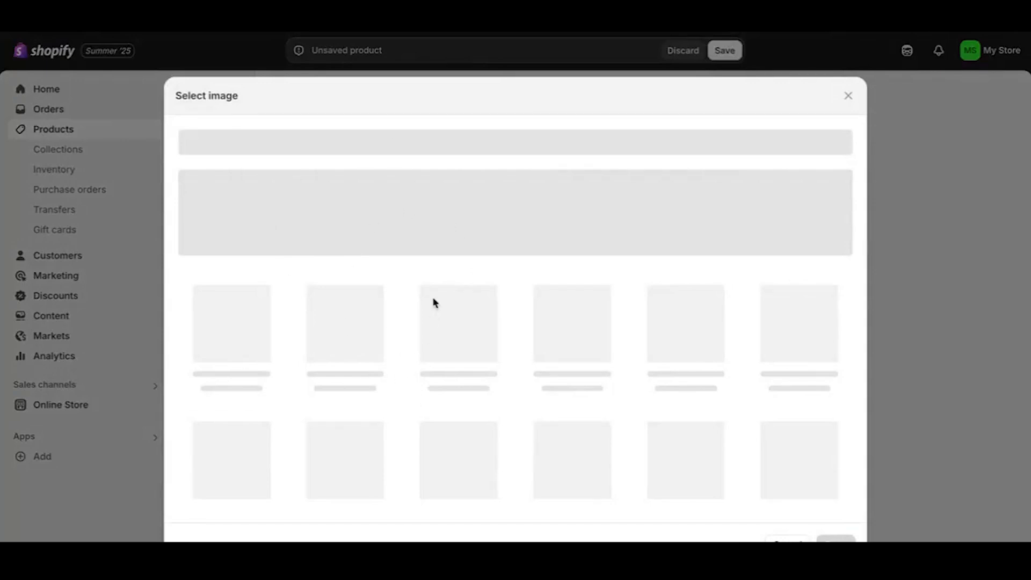
pyautogui.click(849, 97)
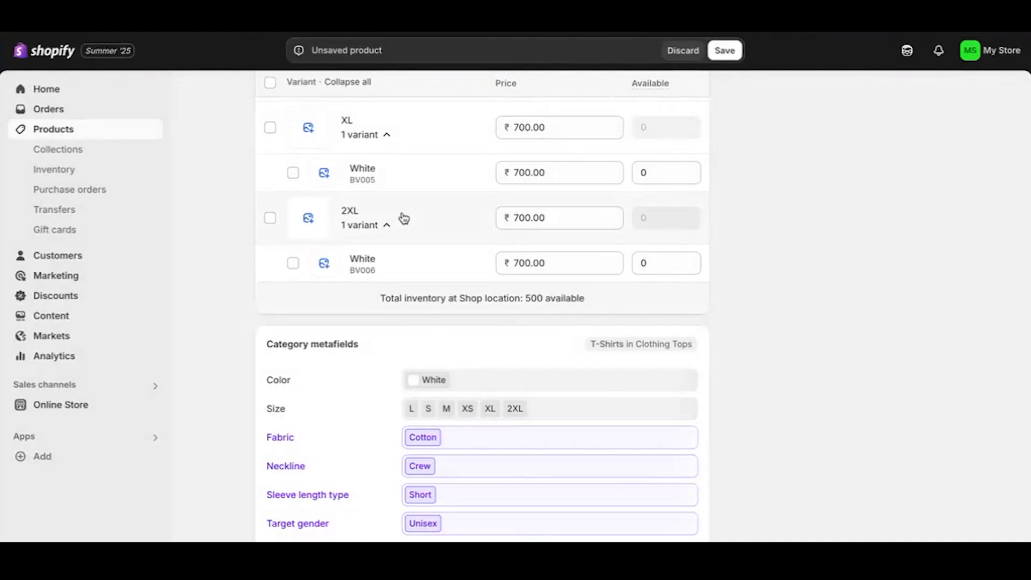
# Step: Open the product's search engine listing for editing
pyautogui.scroll(-3, 404, 217)
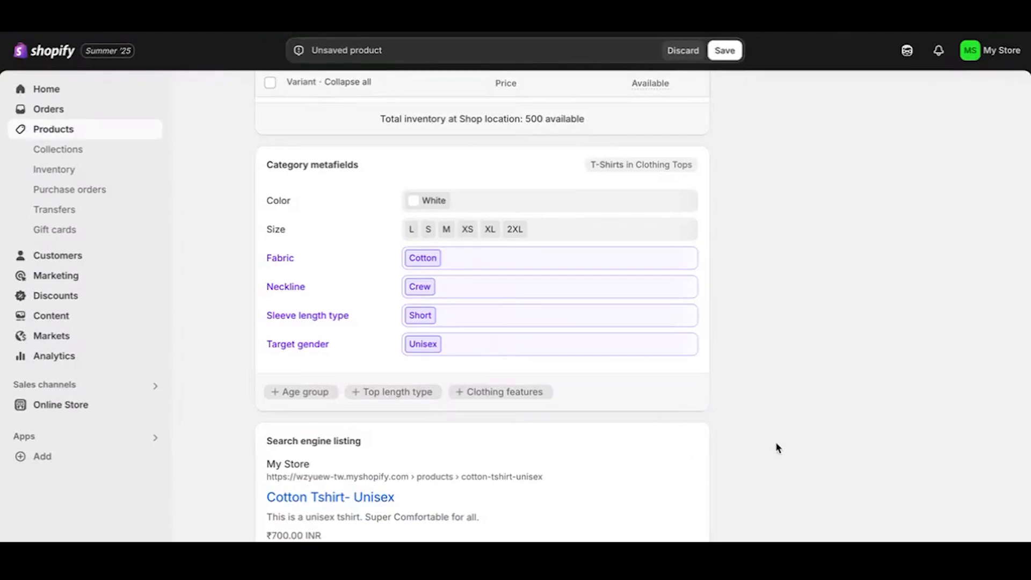
pyautogui.click(495, 489)
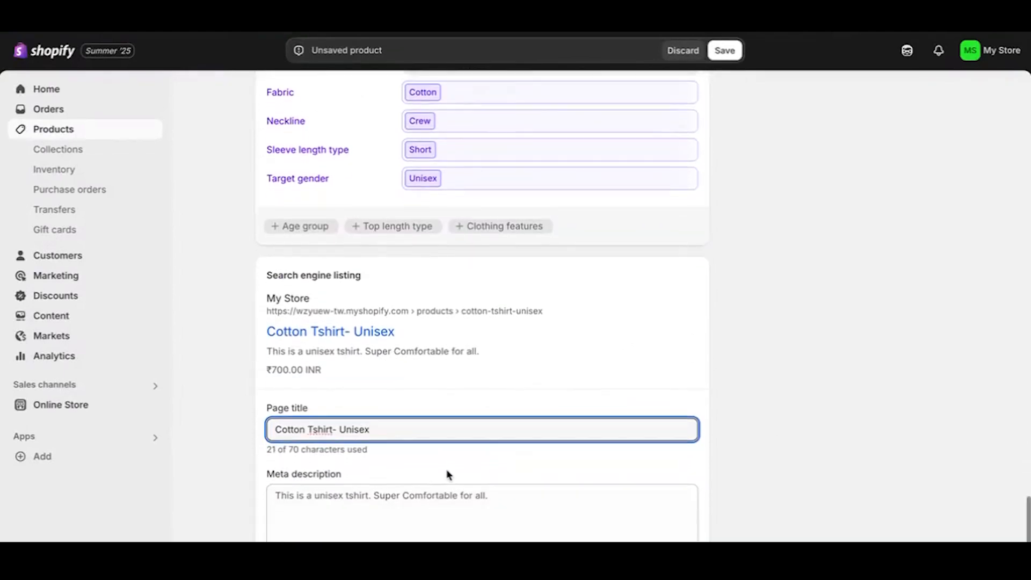
# Step: Replace the search listing's meta description with "Organic cotton Tshirt for Men and Women"
pyautogui.scroll(-1, 448, 475)
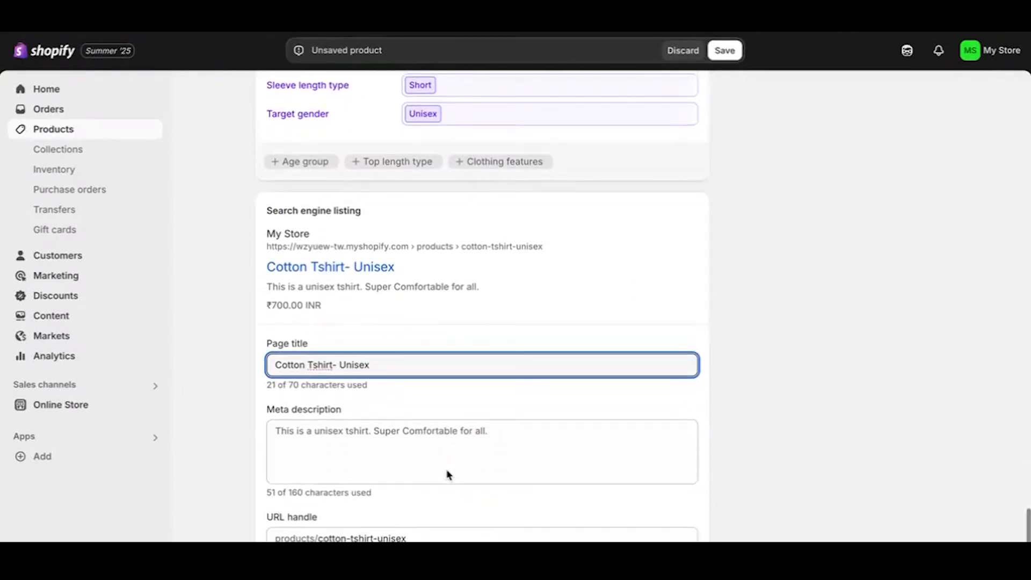
pyautogui.click(425, 449)
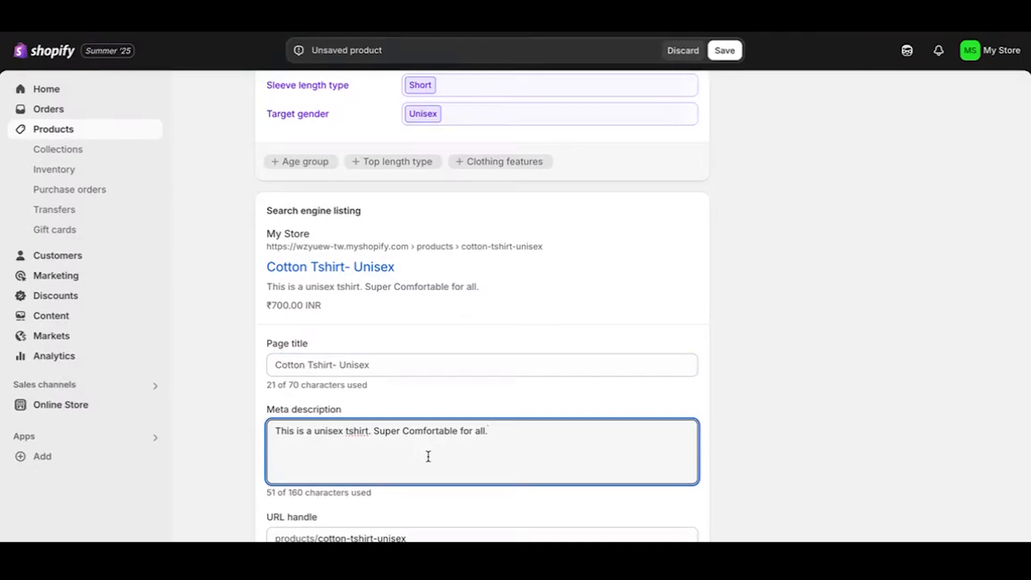
pyautogui.press('Home')
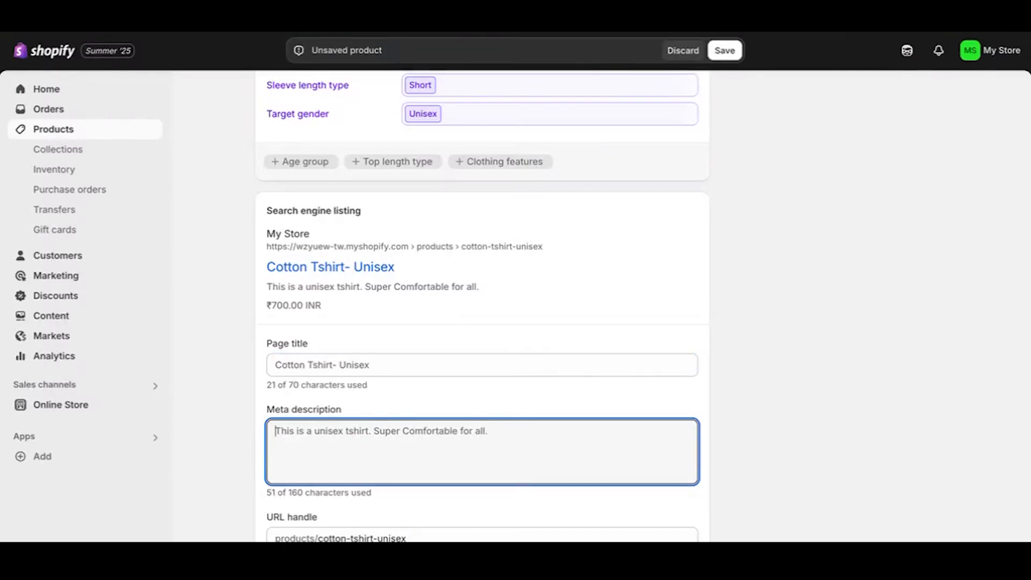
pyautogui.hotkey('ctrl', 'a')
pyautogui.write('Organic')
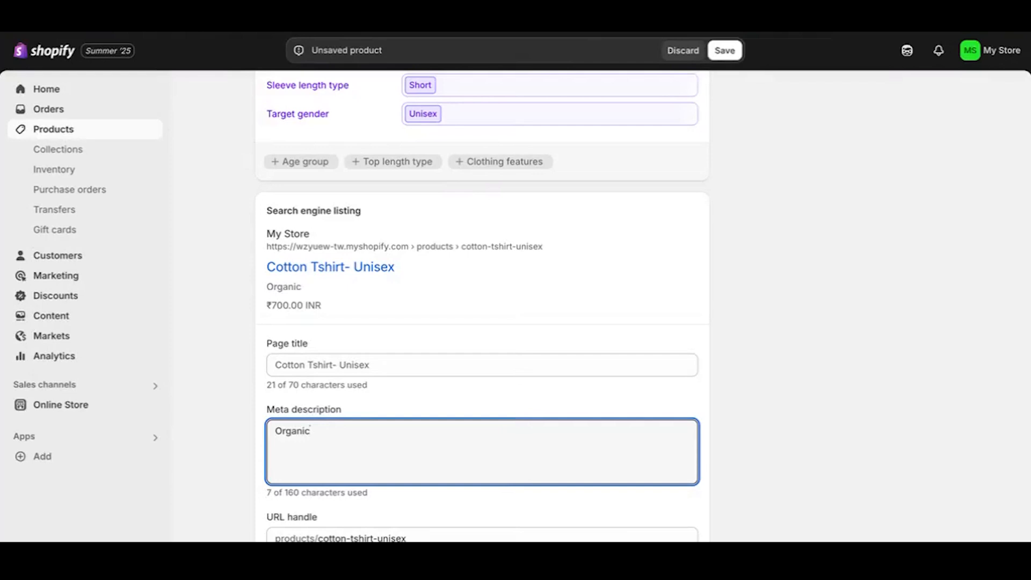
pyautogui.write(' cotton T')
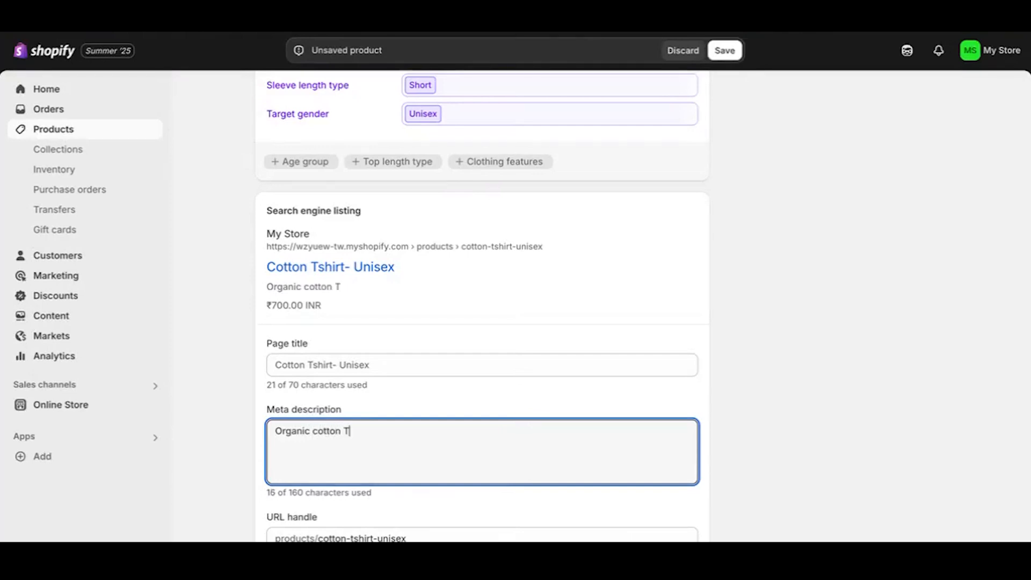
pyautogui.write('shirt f')
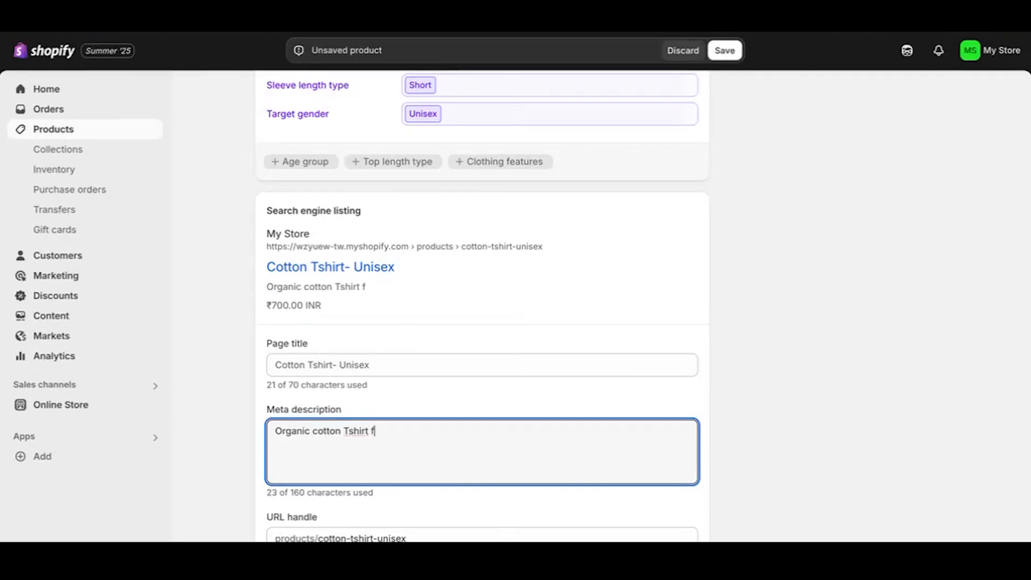
pyautogui.write('or Men and Women')
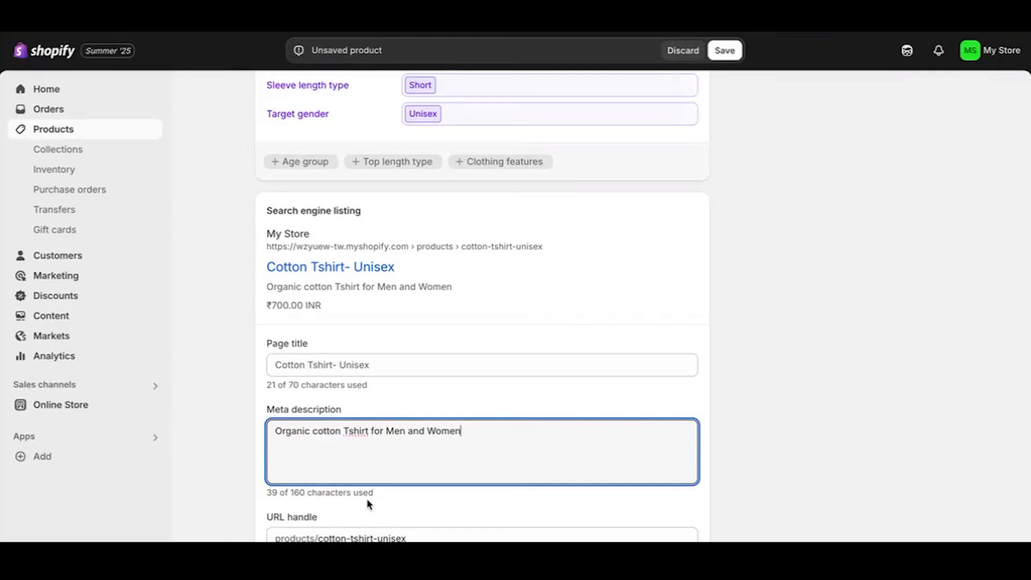
# Step: Review the URL handle together with the page title and preview of the search engine listing
pyautogui.scroll(-1, 369, 502)
pyautogui.click(428, 483)
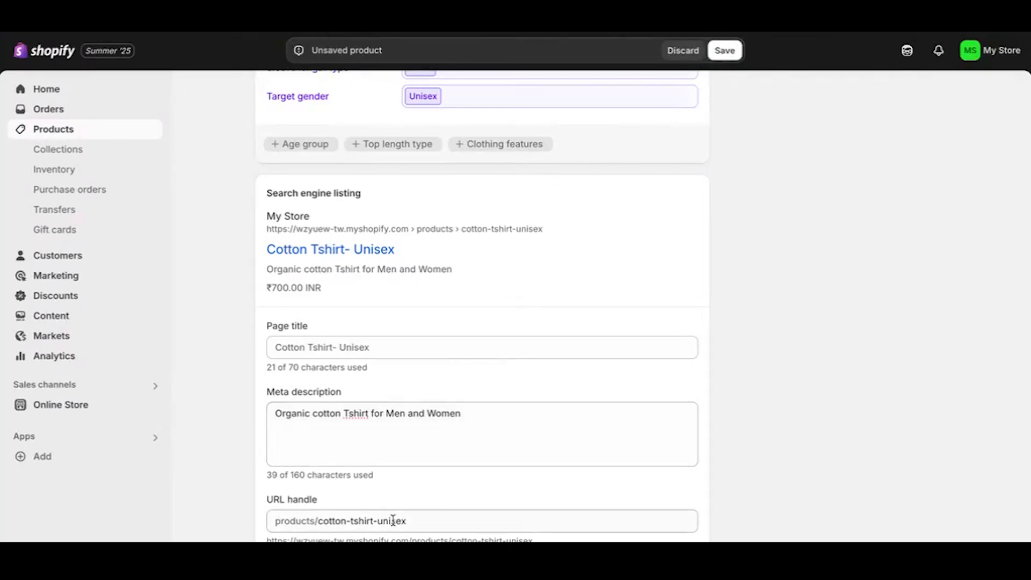
pyautogui.click(516, 523)
pyautogui.click(511, 499)
pyautogui.scroll(1, 511, 500)
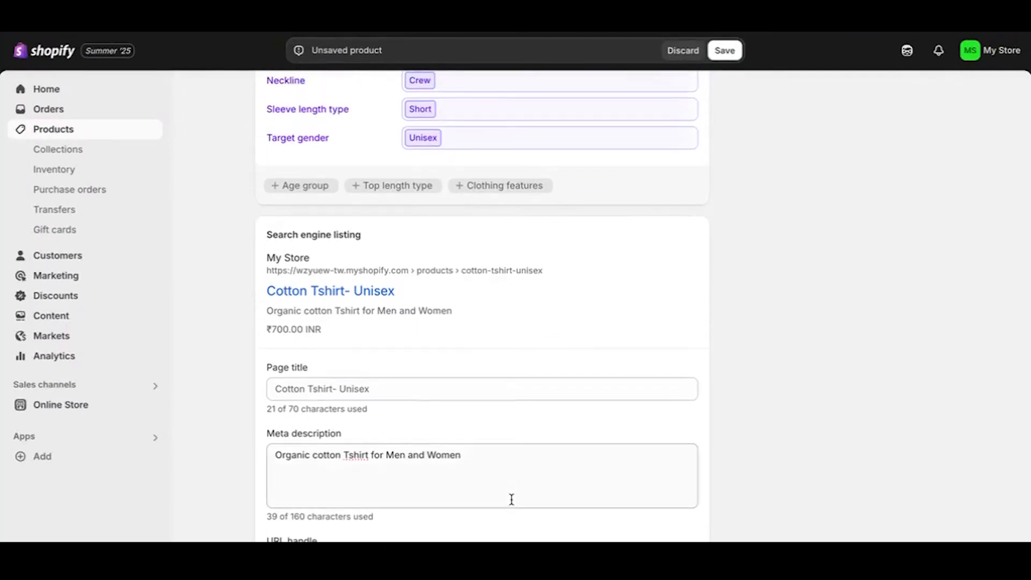
pyautogui.scroll(-1, 511, 500)
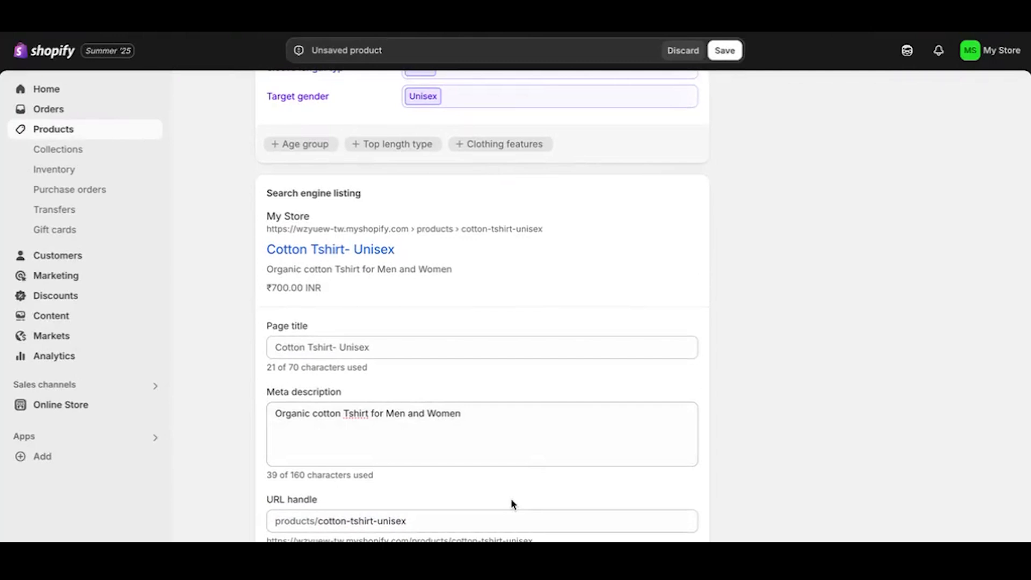
# Step: Save the new product and open its preview in the online store
pyautogui.scroll(10, 511, 498)
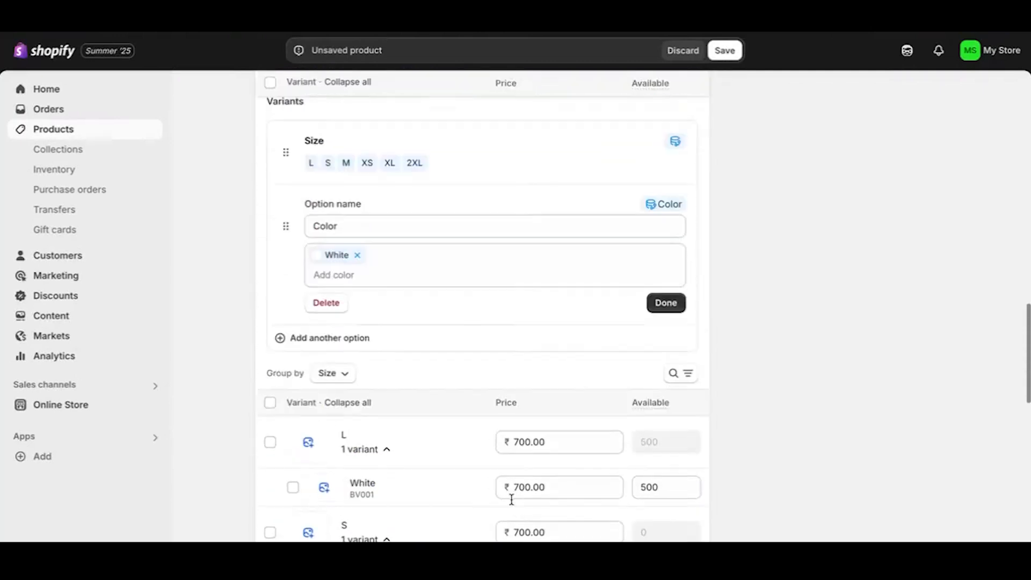
pyautogui.click(729, 56)
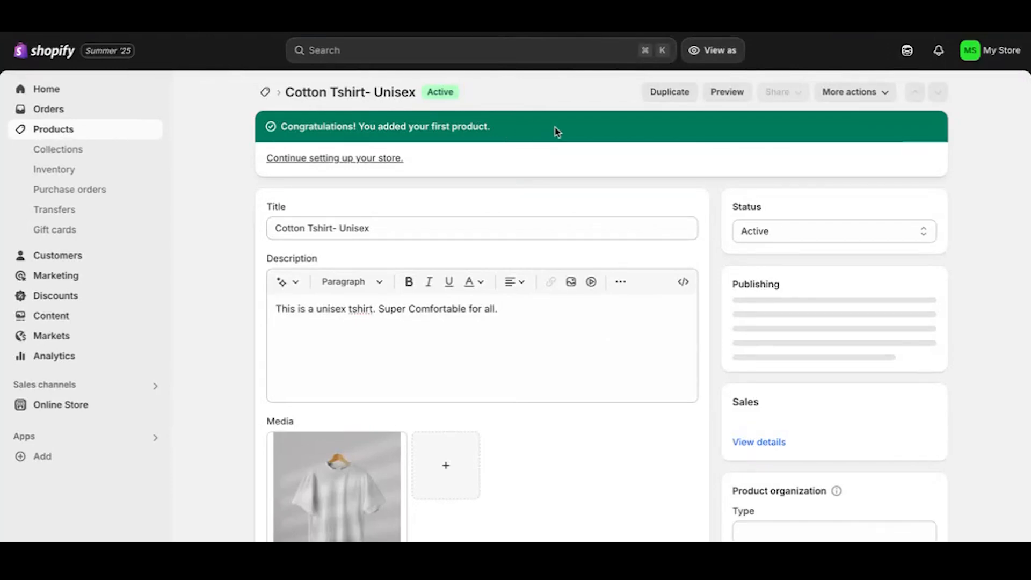
pyautogui.click(727, 92)
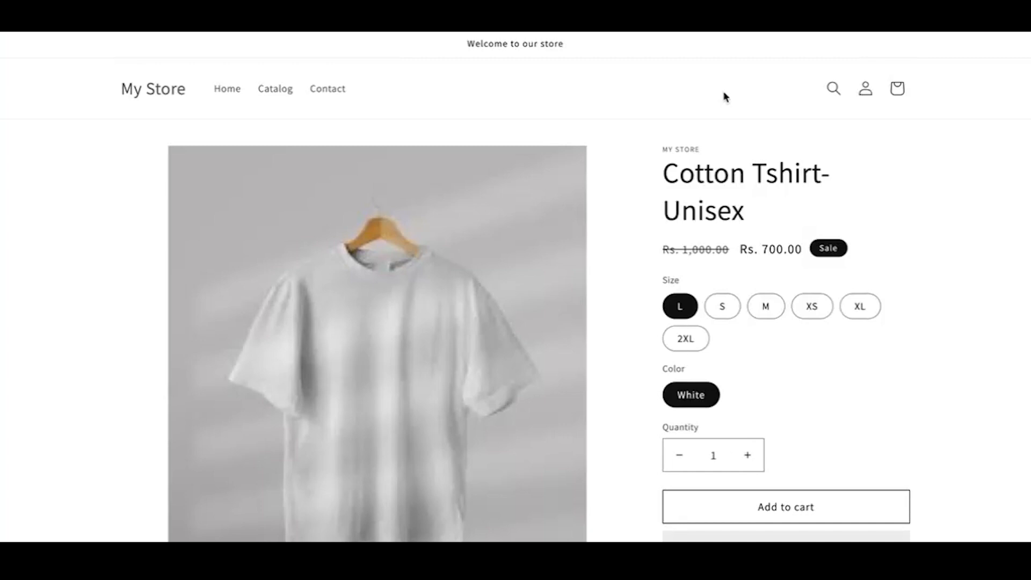